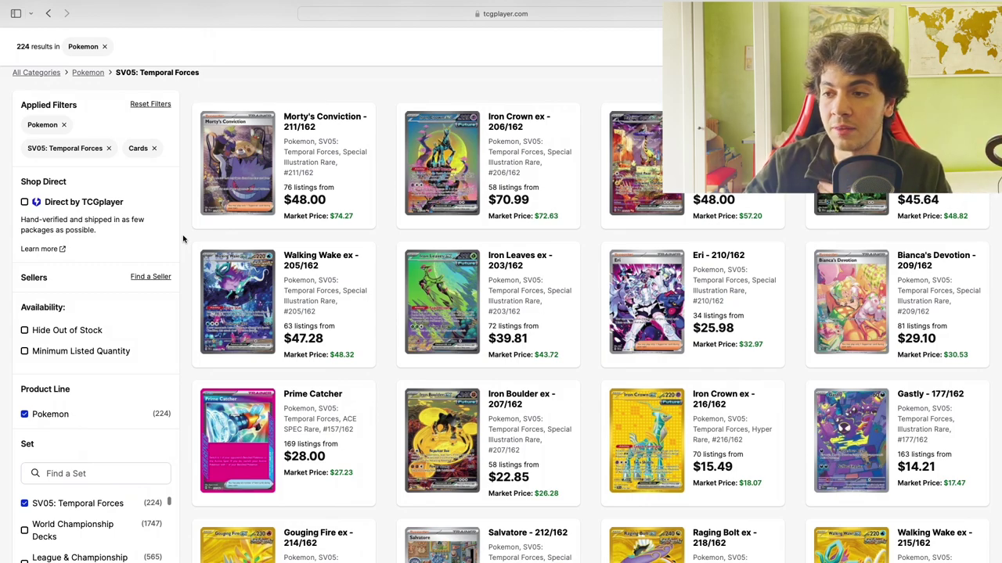
Examine the lowest listings and market prices of the SV05: Temporal Forces cards in the TCGplayer results
scroll(183, 239, down, 1)
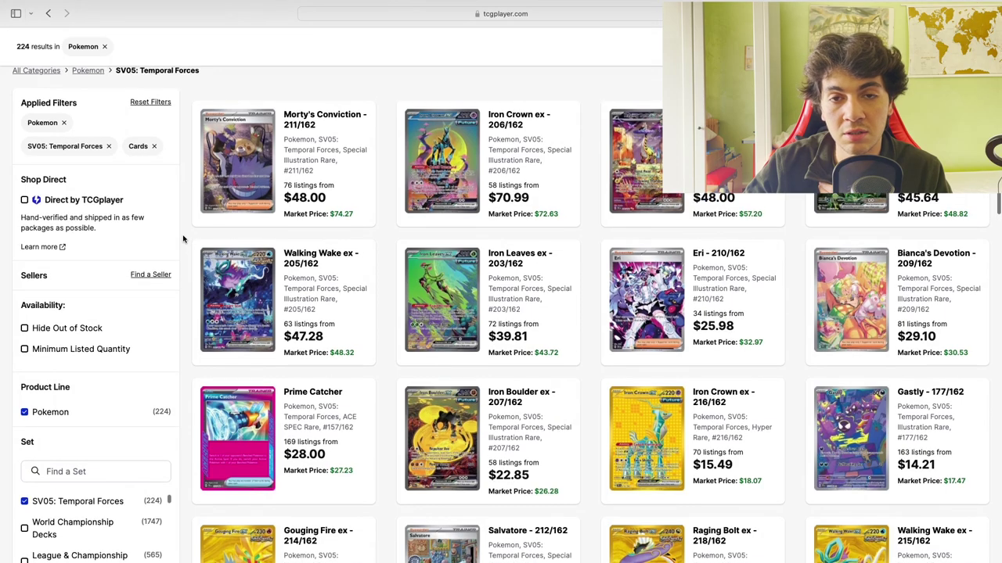
scroll(183, 238, down, 10)
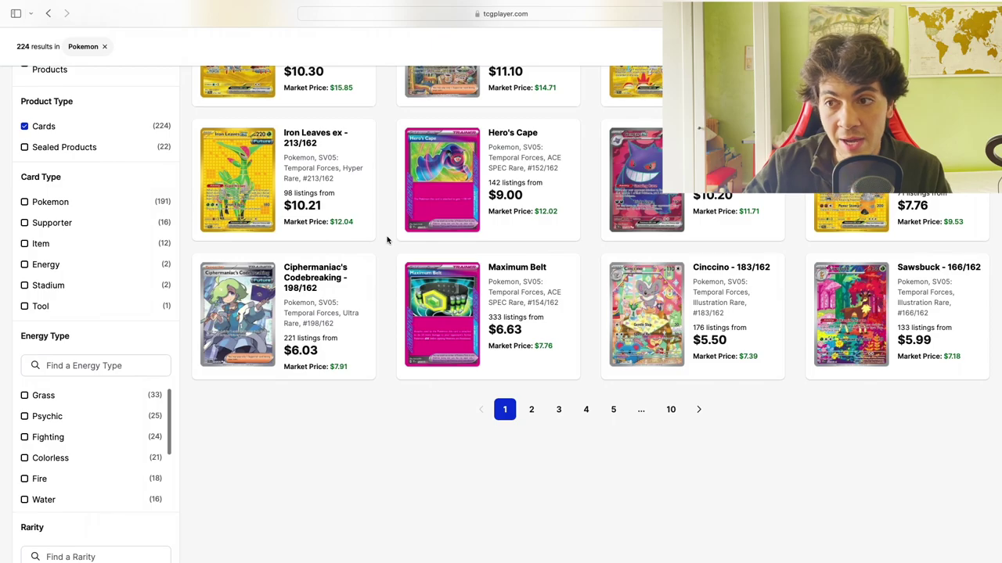
scroll(387, 236, up, 2)
scroll(387, 239, up, 4)
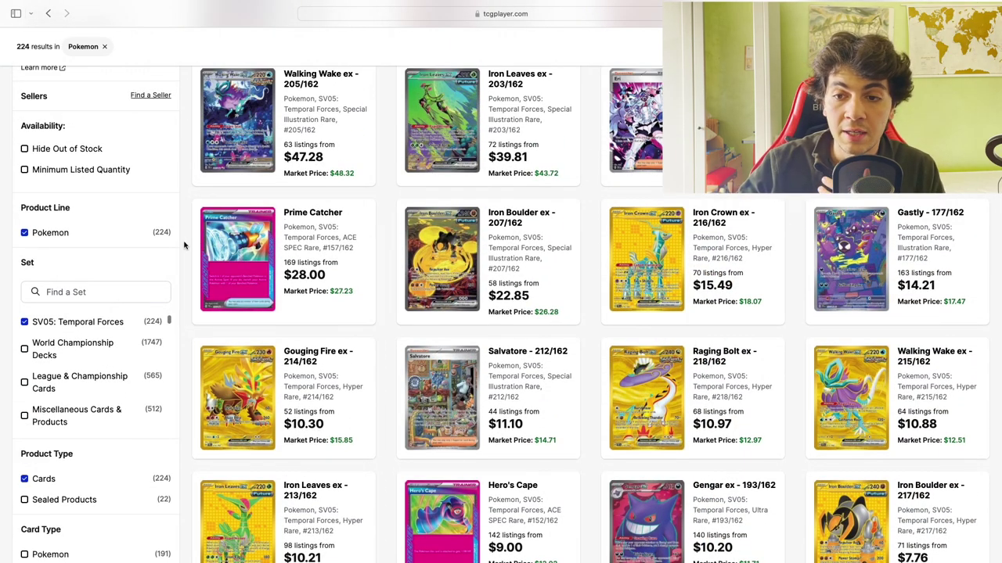
scroll(184, 246, down, 5)
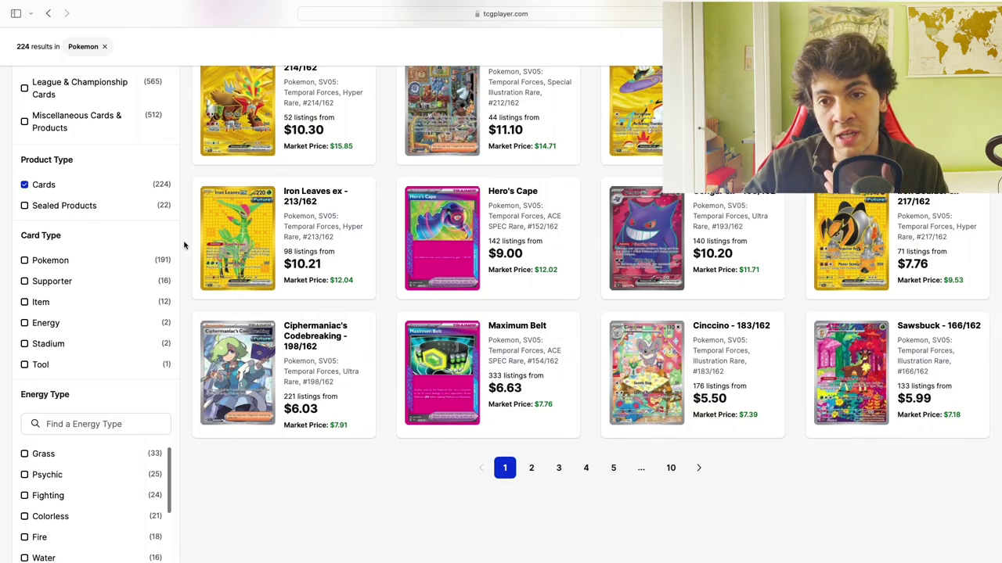
scroll(184, 245, up, 1)
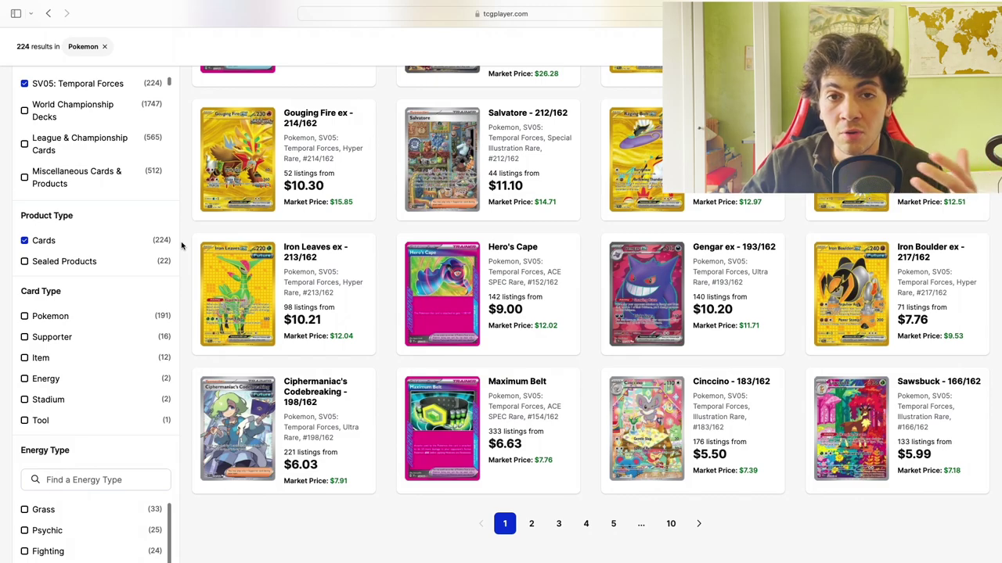
scroll(182, 247, up, 3)
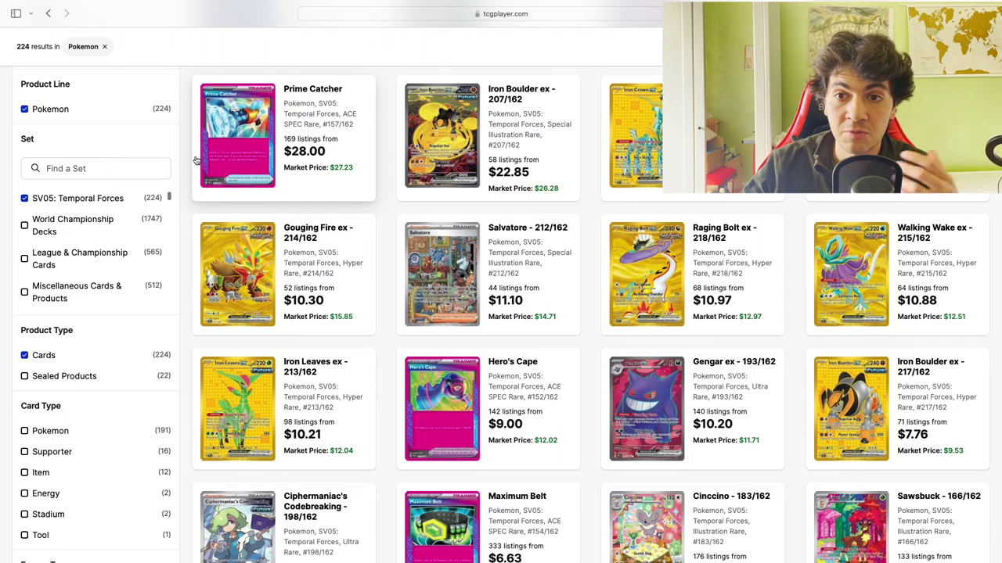
scroll(181, 165, down, 2)
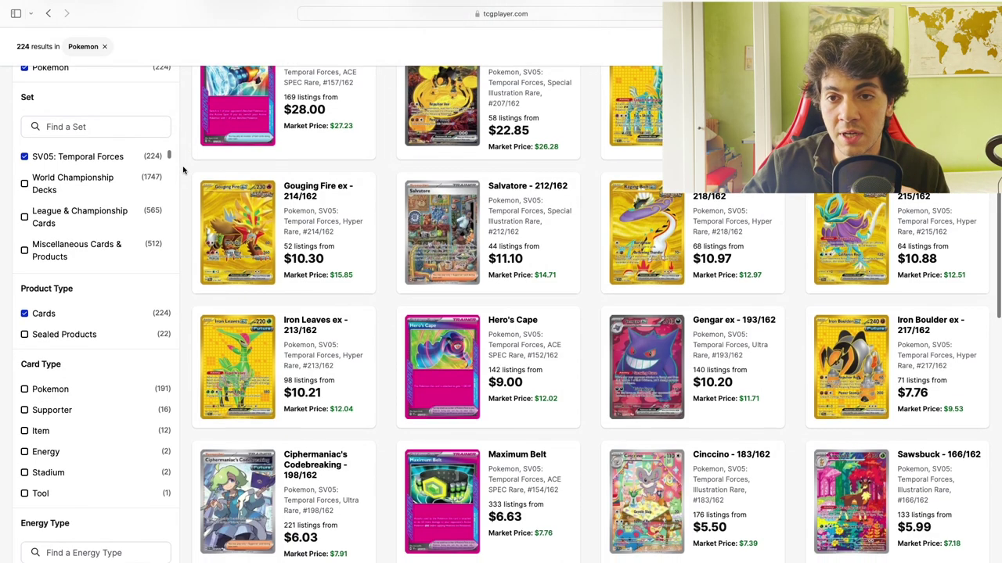
scroll(183, 180, down, 3)
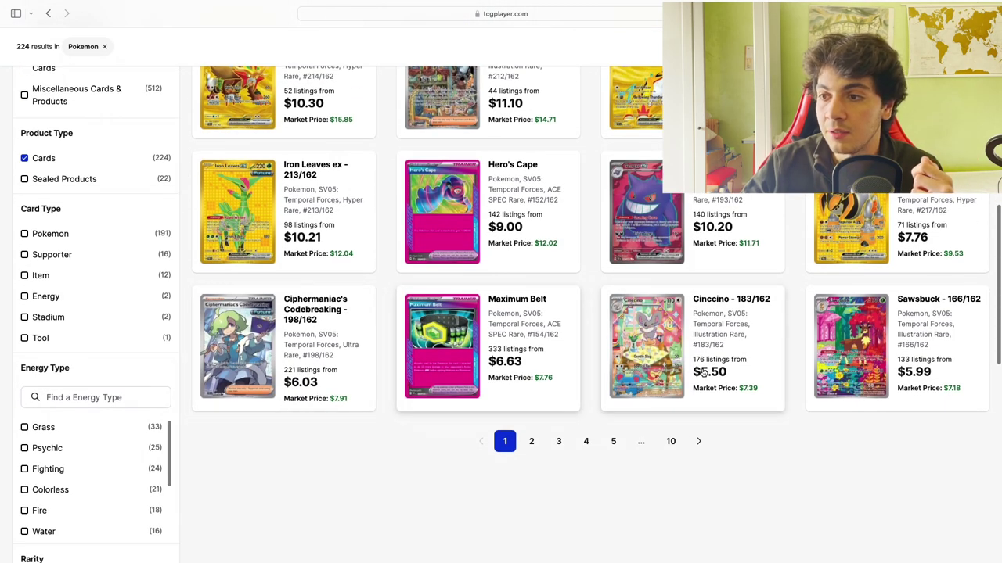
scroll(610, 313, up, 3)
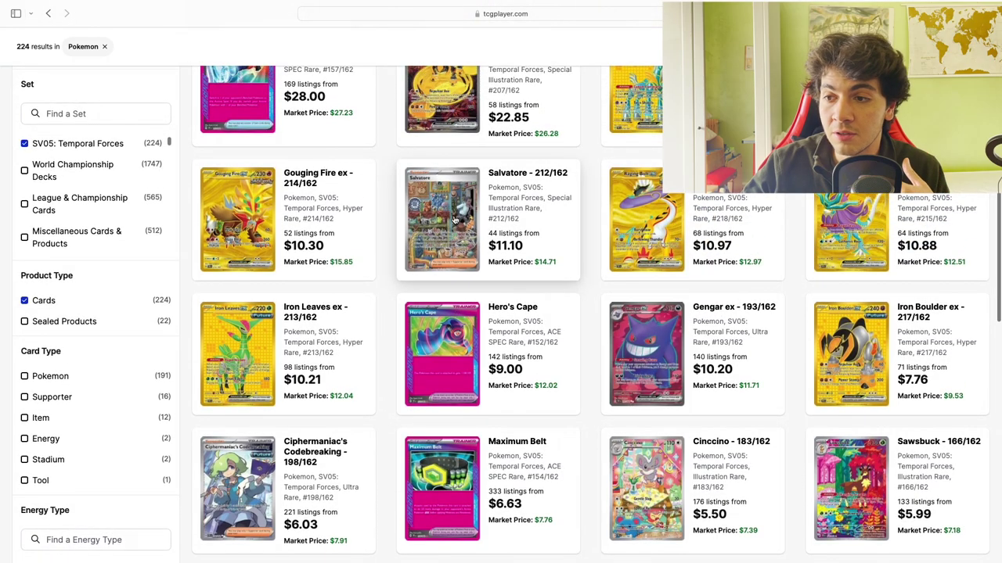
scroll(458, 227, up, 6)
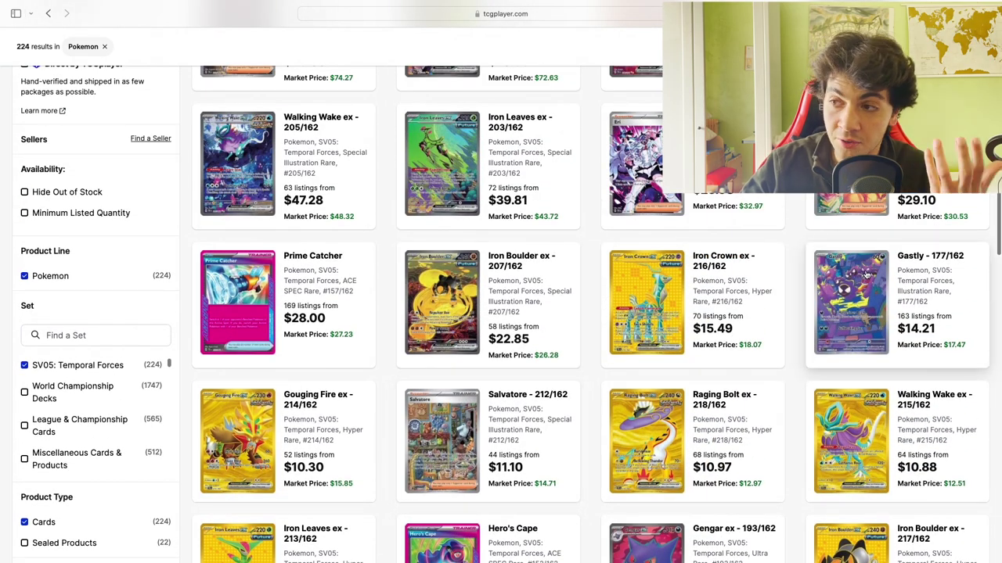
scroll(789, 282, down, 8)
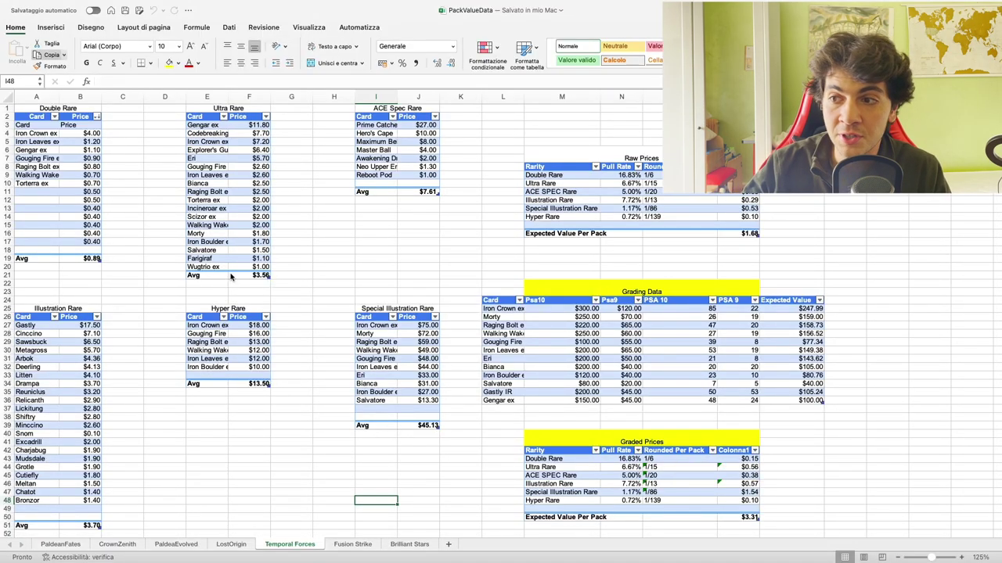
In the PackValueData workbook in Excel, compare Expected Value Per Pack between the Raw Prices and Graded Prices tables on the Temporal Forces sheet
click(554, 235)
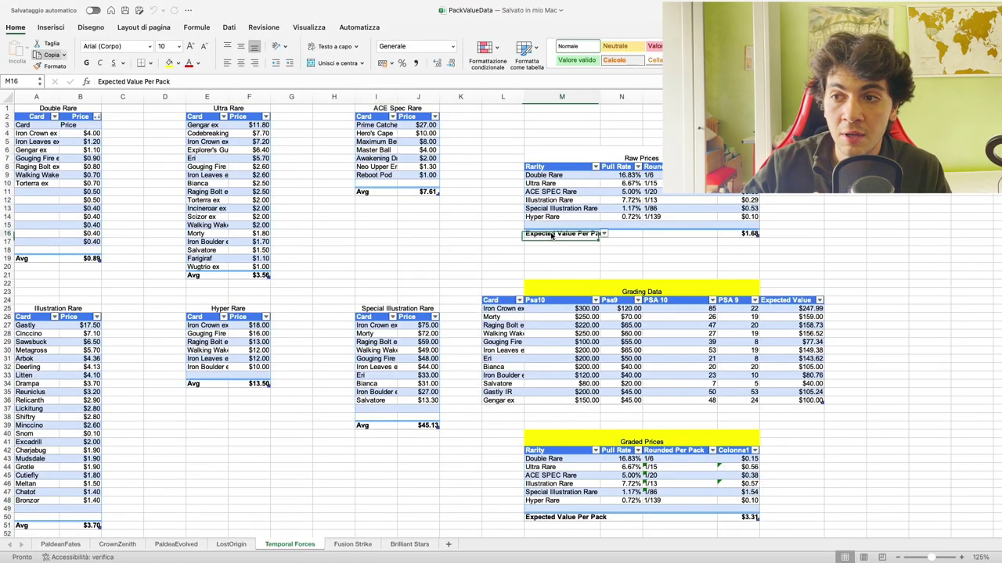
click(547, 243)
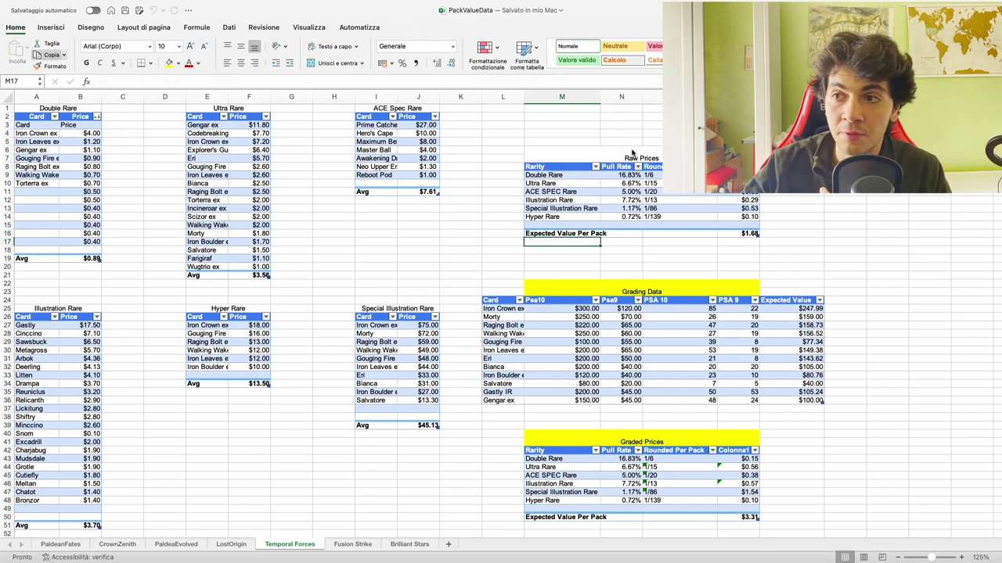
click(735, 233)
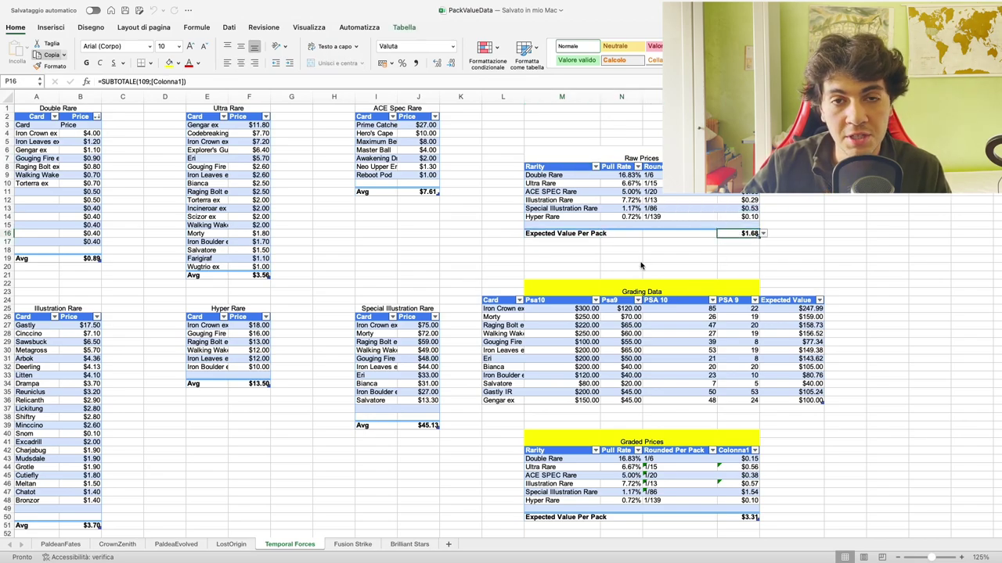
scroll(640, 266, down, 10)
click(568, 324)
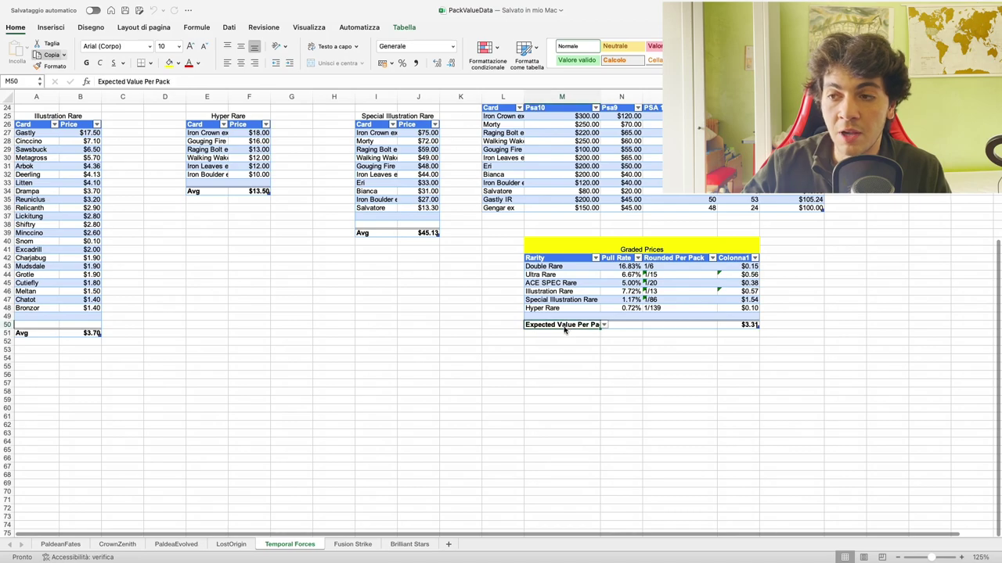
click(749, 325)
scroll(708, 376, up, 8)
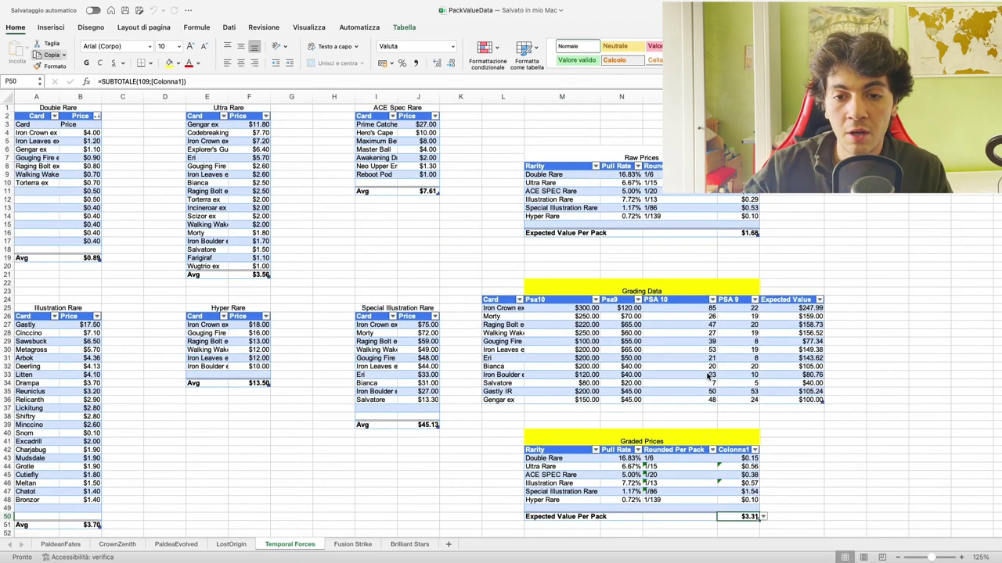
Recheck the Expected Value Per Pack total in the Raw Prices table
click(338, 307)
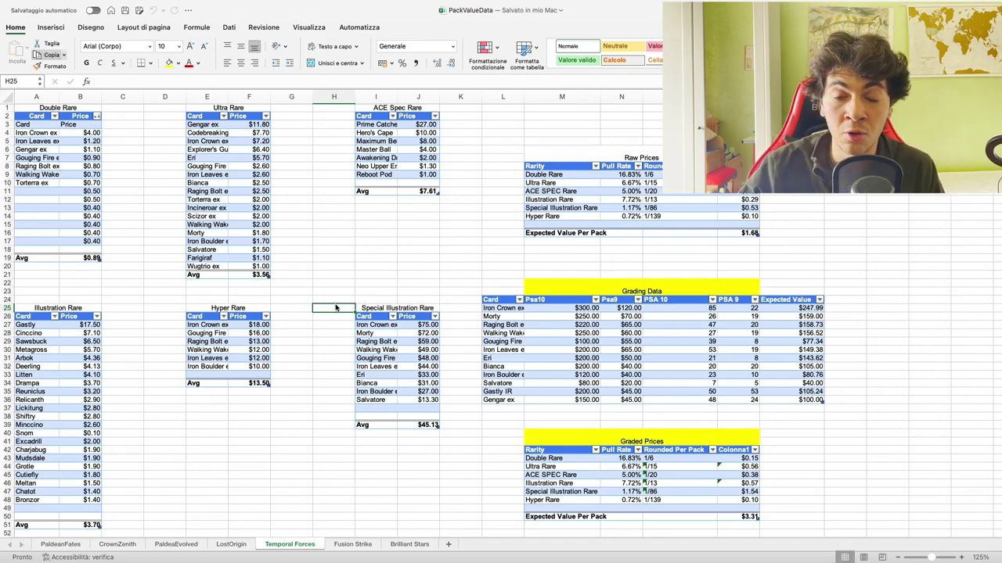
click(587, 235)
click(731, 236)
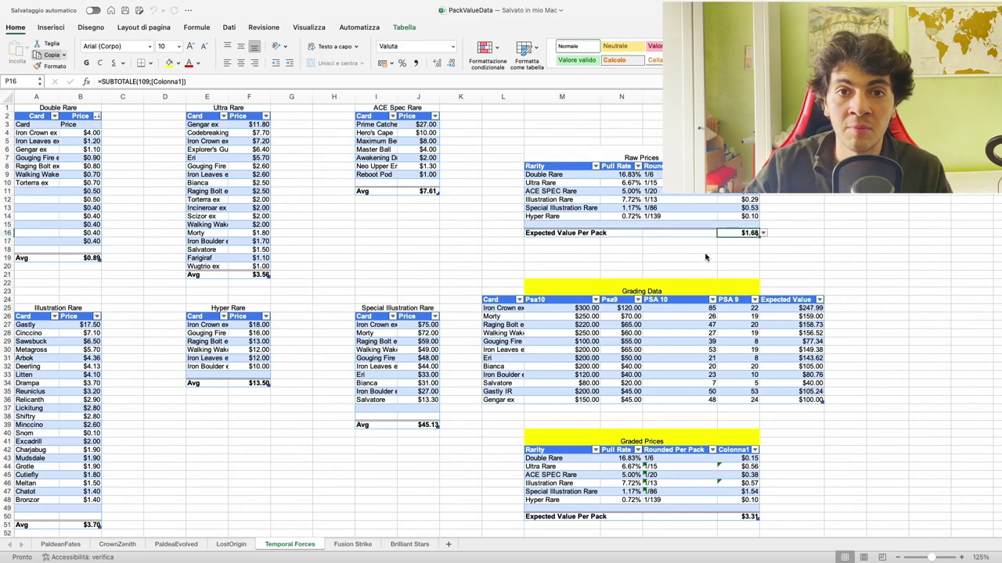
click(434, 275)
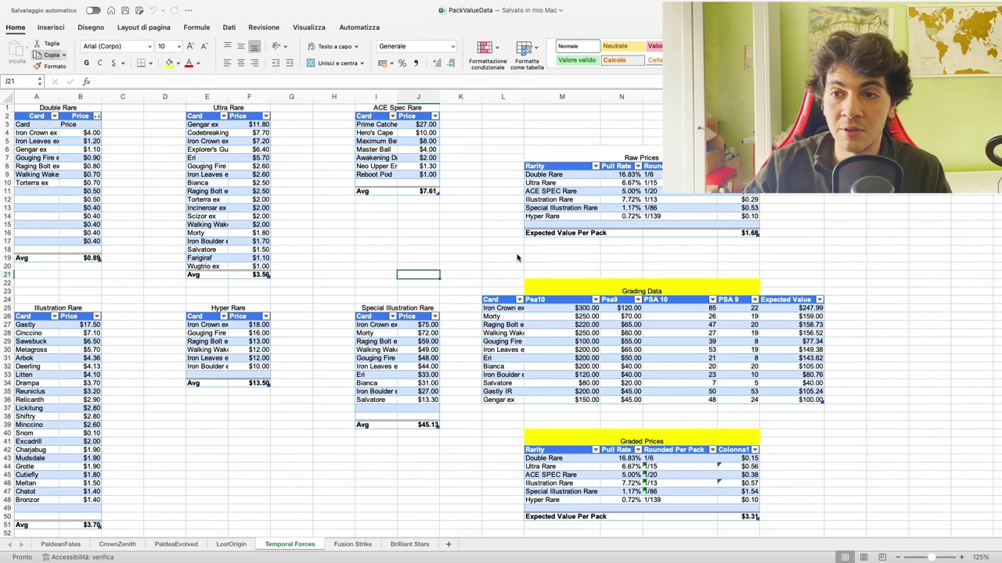
scroll(517, 257, down, 5)
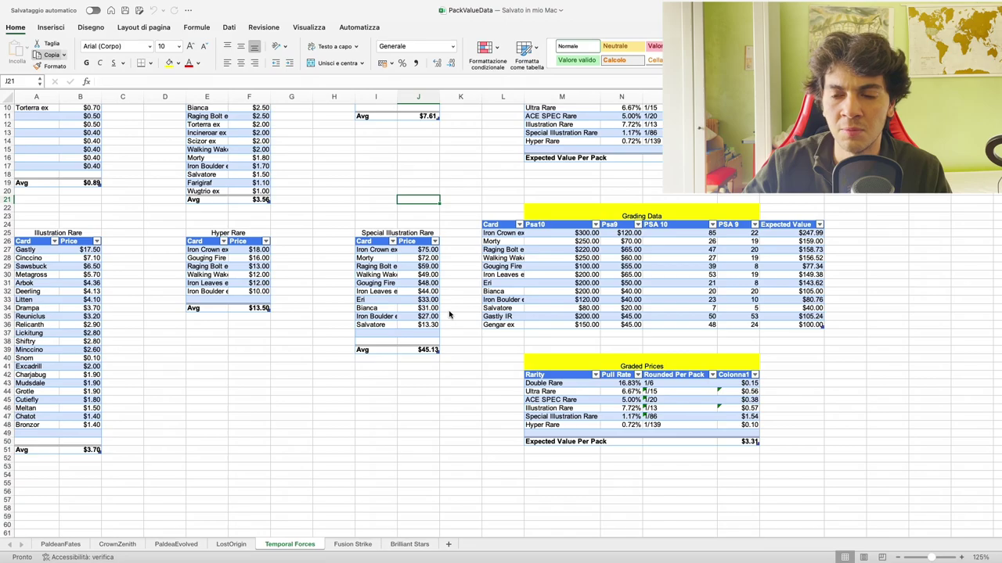
scroll(450, 314, up, 2)
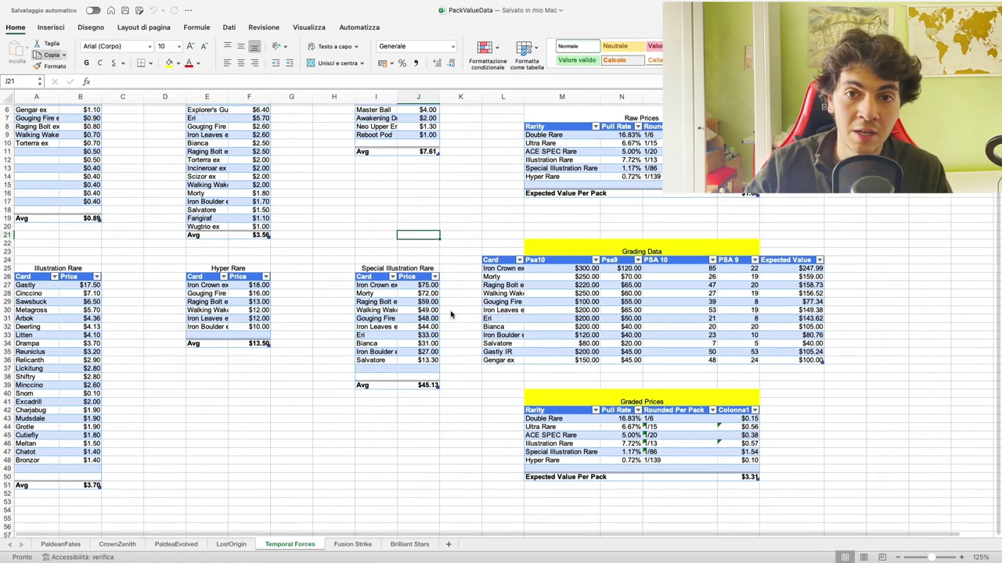
scroll(314, 262, up, 2)
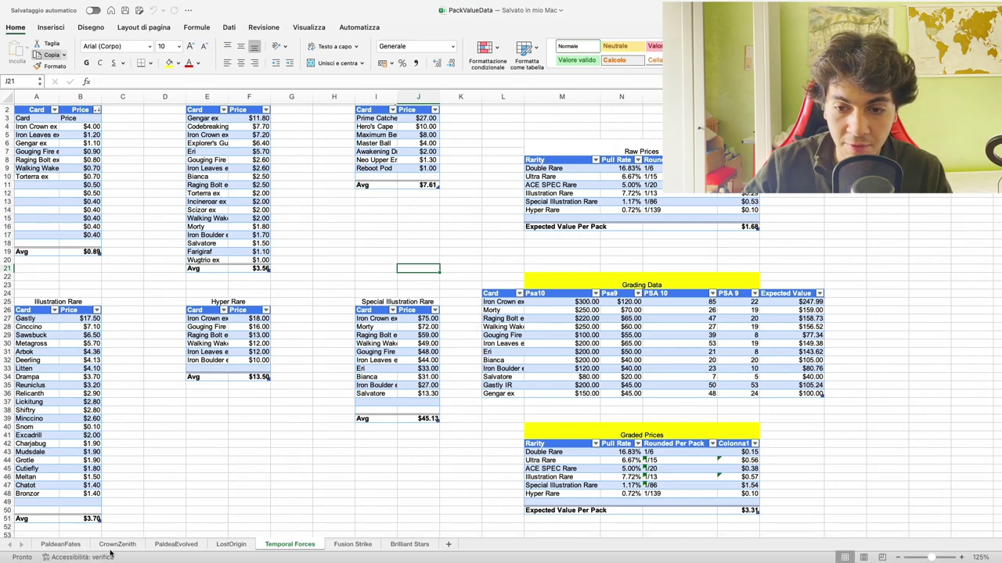
scroll(131, 323, up, 1)
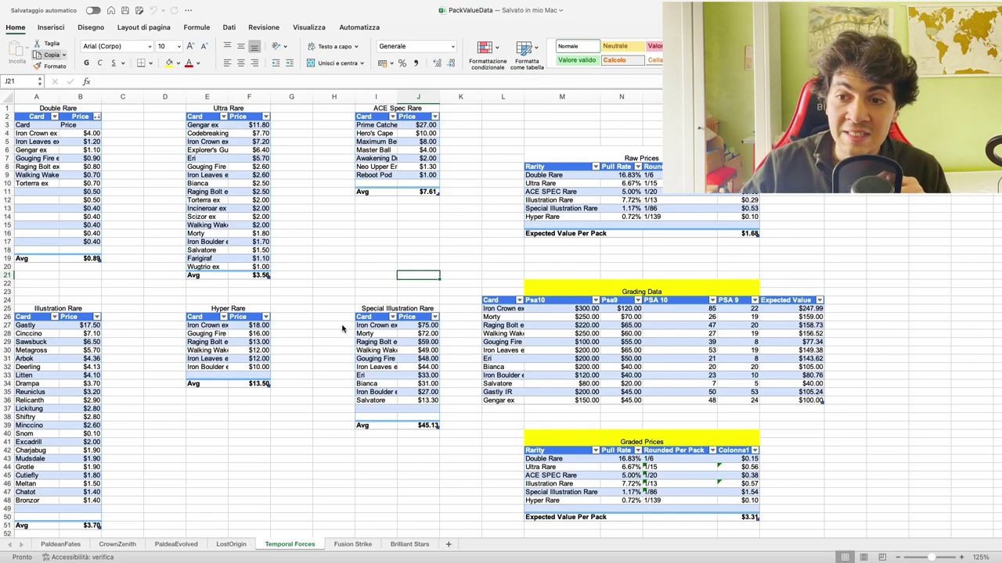
Review the cards and prices listed in the Special Illustration Rare, Double Rare and Ultra Rare tables
drag(362, 325, 420, 404)
click(419, 402)
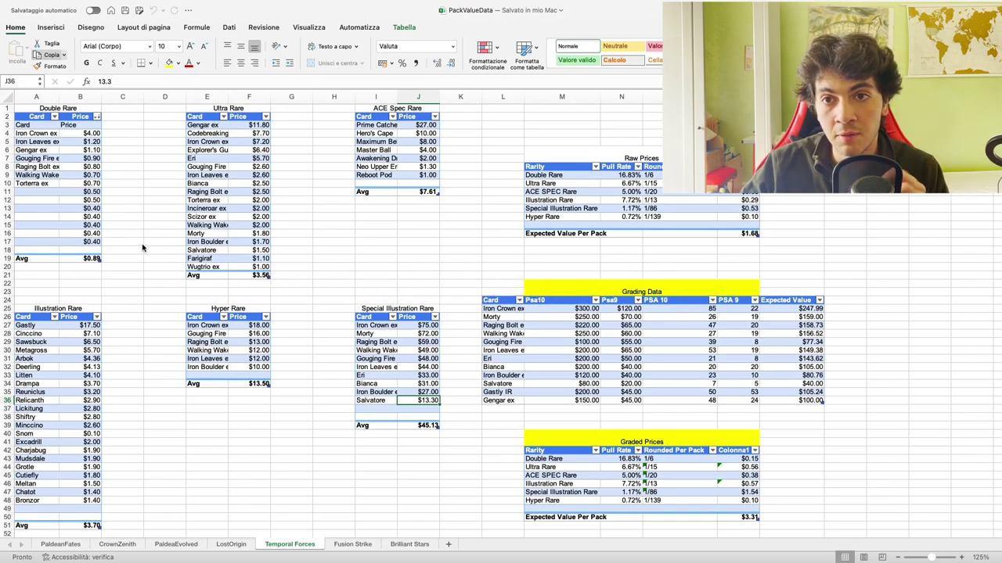
click(36, 191)
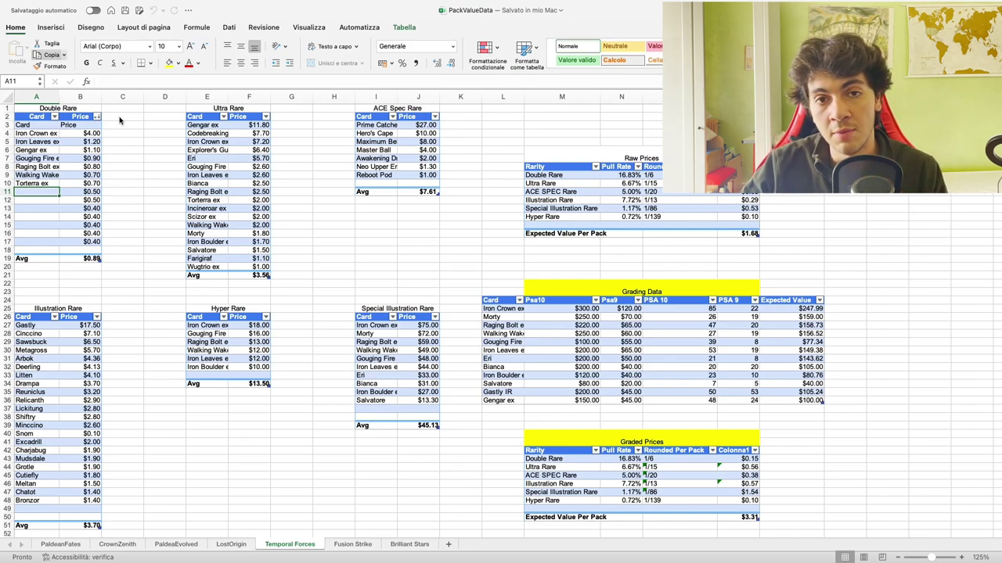
click(139, 234)
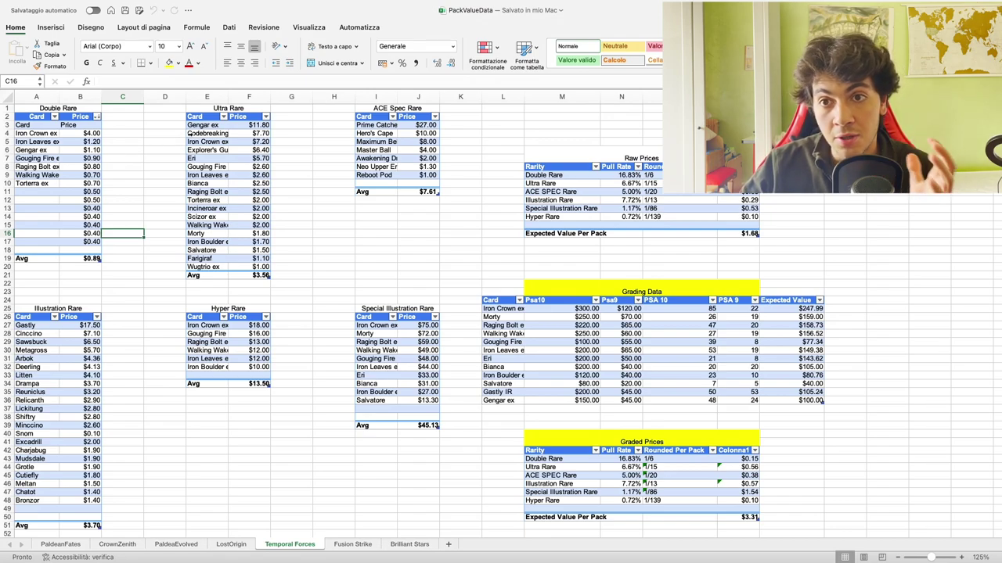
click(212, 127)
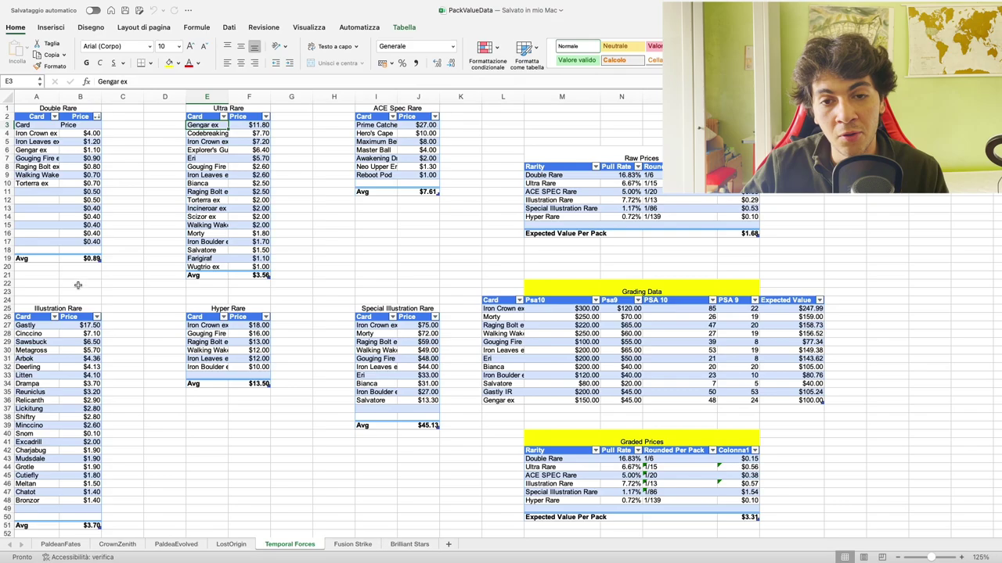
Inspect the Double Rare table up close, including its full card list and the average price formula
scroll(670, 409, up, 5)
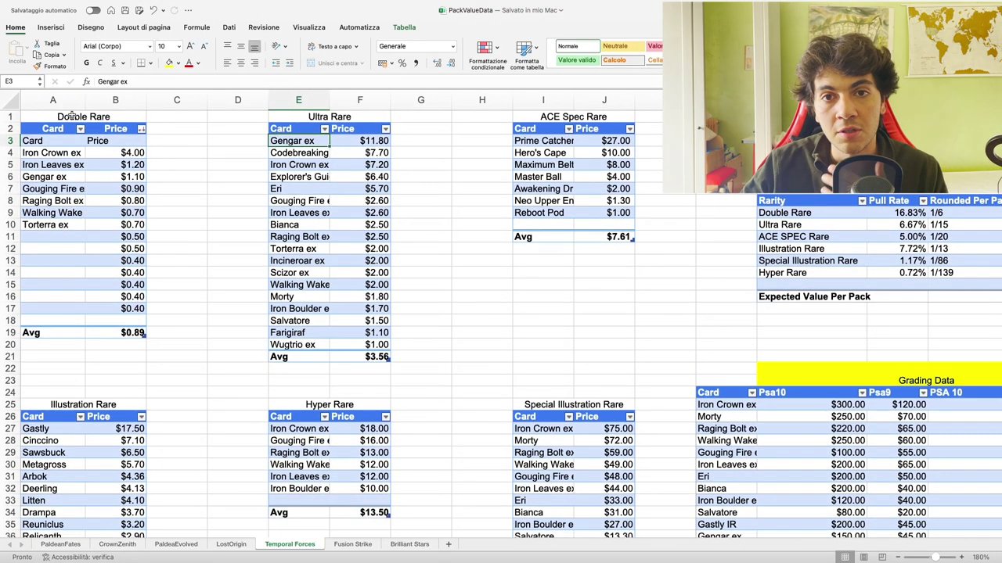
click(70, 116)
click(126, 334)
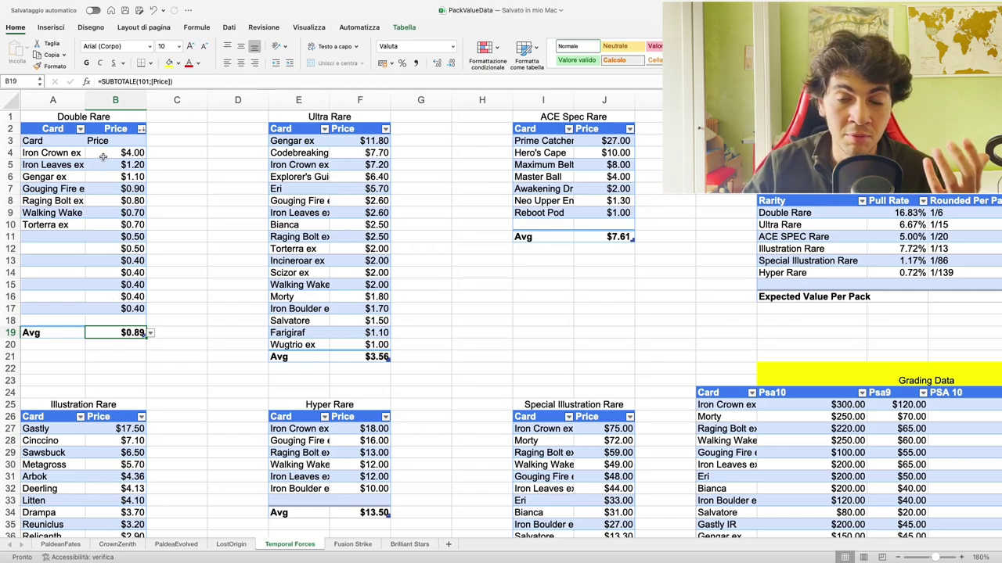
key(ctrl+a)
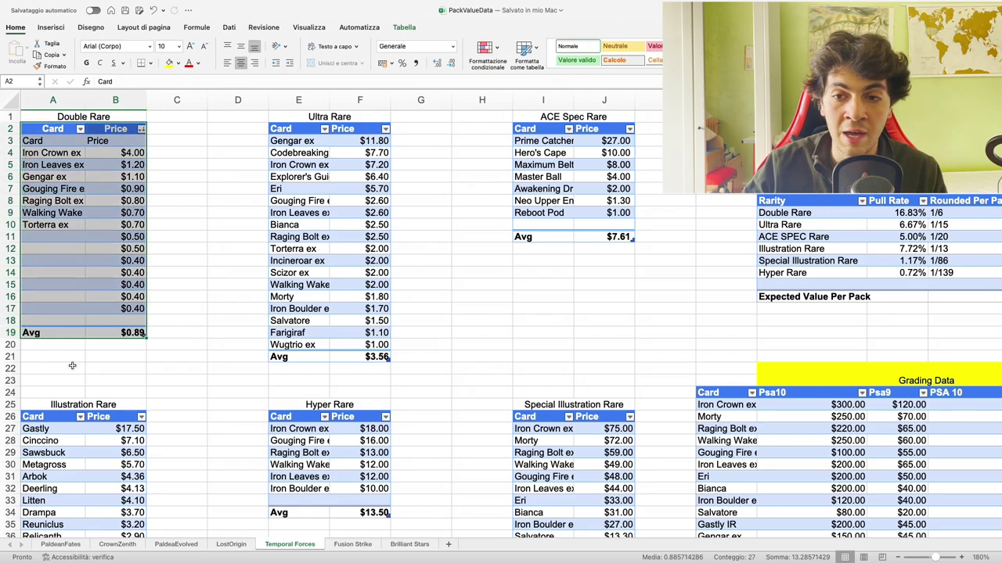
click(74, 365)
Review the average card prices in the Ultra Rare, ACE Spec Rare, Hyper Rare and Special Illustration Rare tables
scroll(157, 335, right, 2)
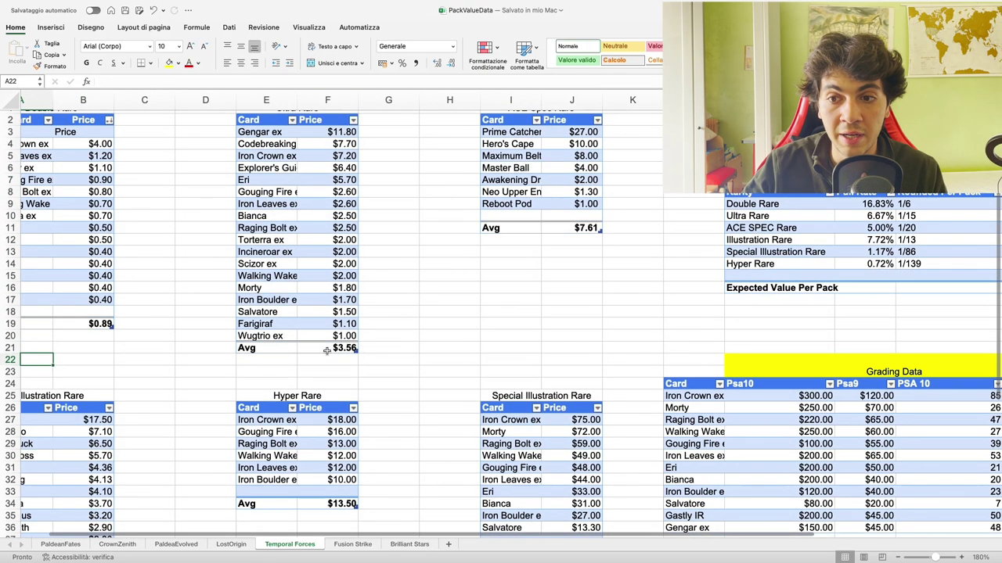
click(383, 309)
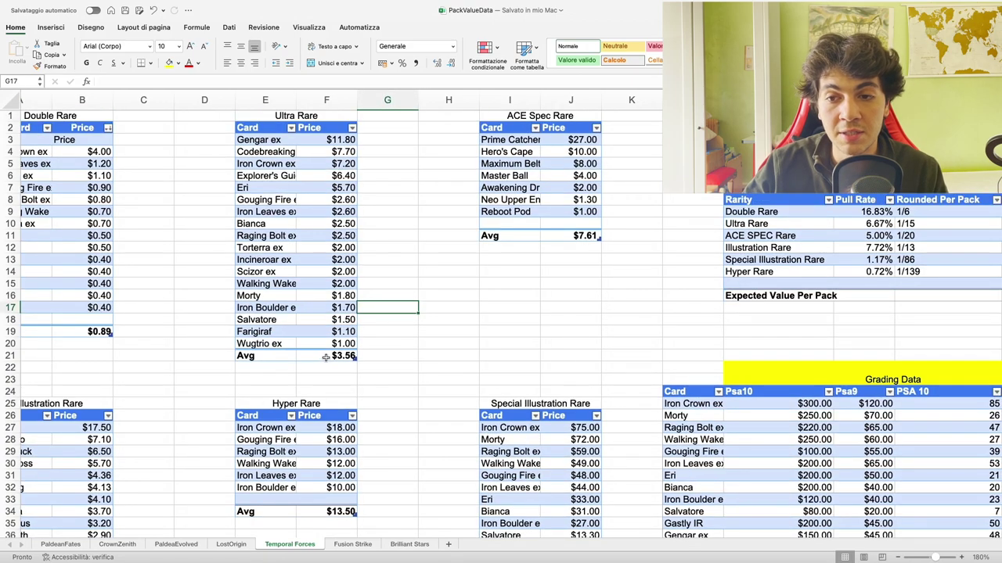
click(536, 111)
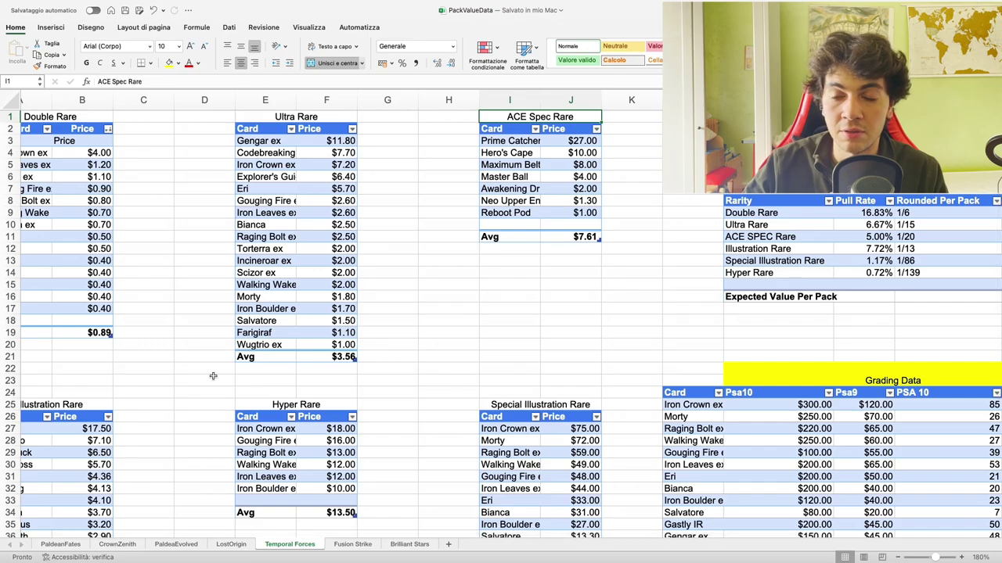
scroll(211, 377, down, 9)
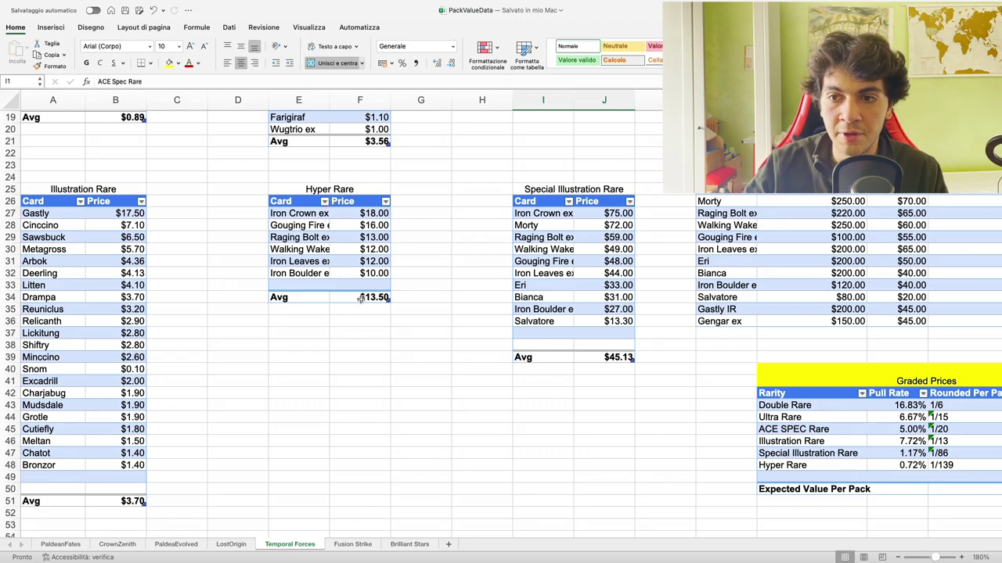
click(572, 188)
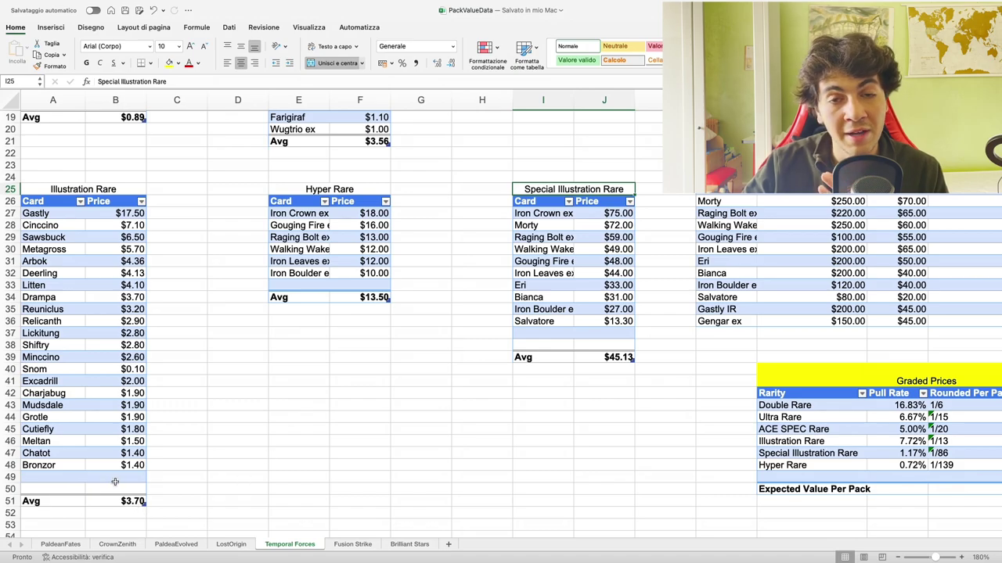
Review the Illustration Rare table and its average price formula
click(84, 187)
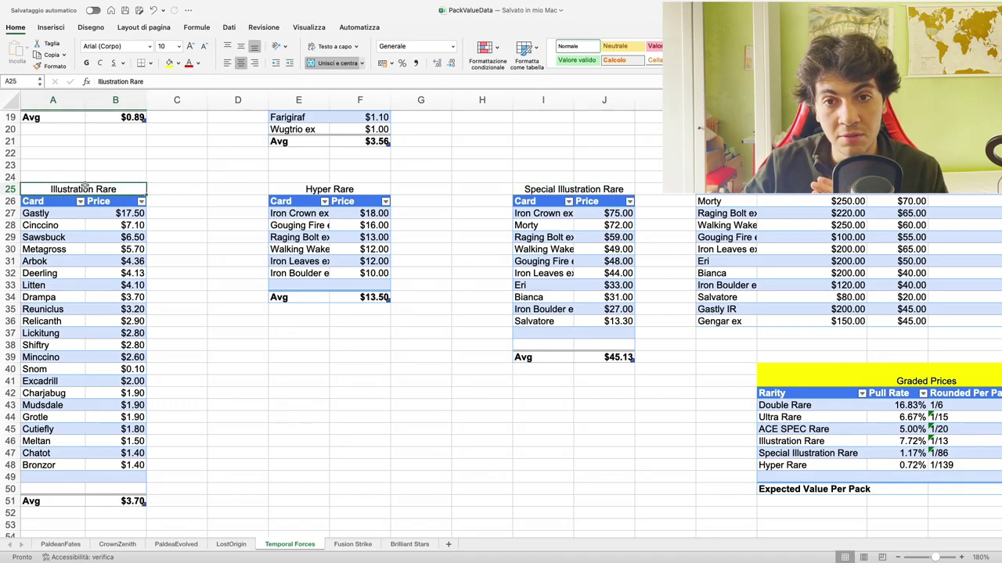
click(113, 502)
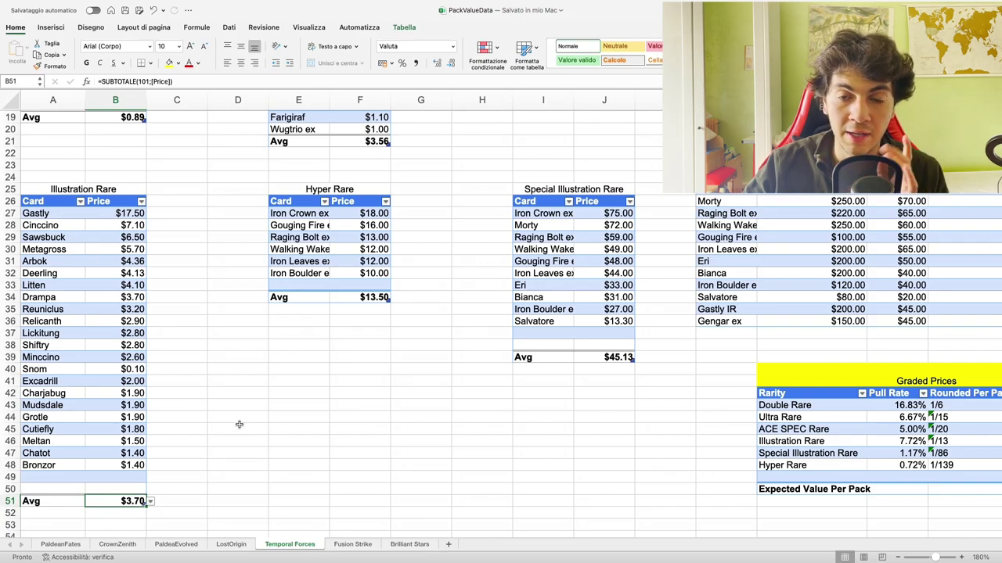
scroll(239, 424, down, 5)
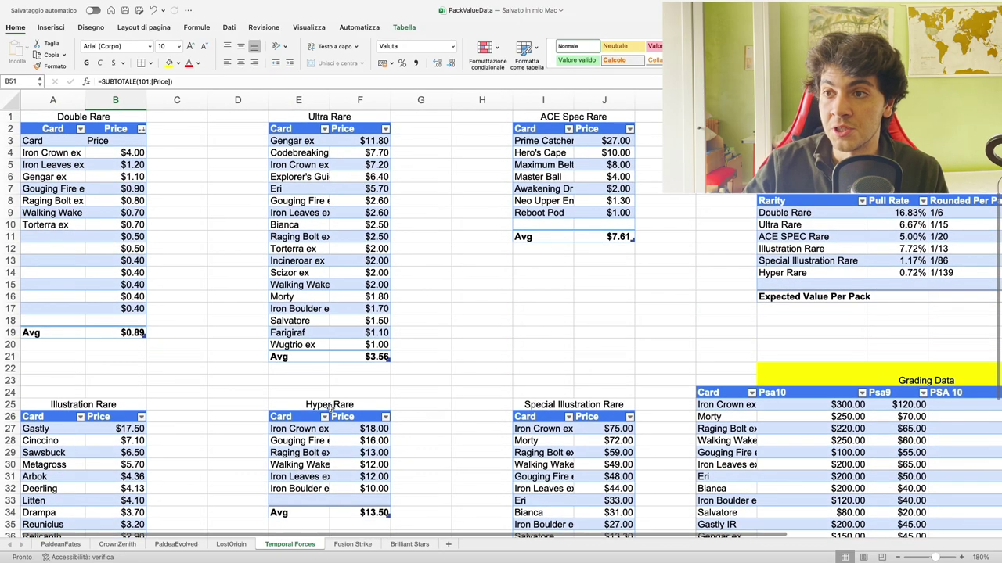
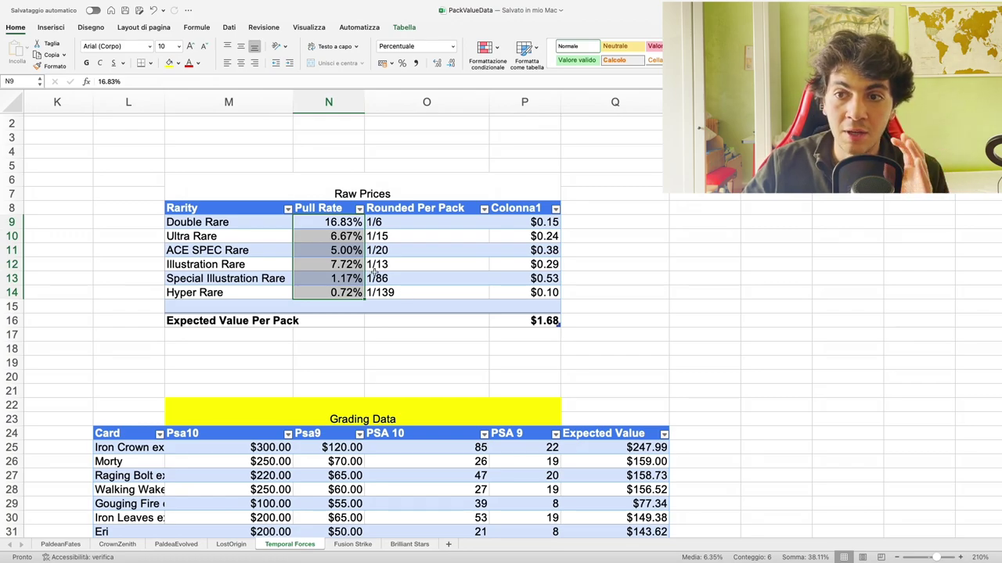
Review the pull rates from Double Rare to Hyper Rare in the Raw Prices table
click(341, 223)
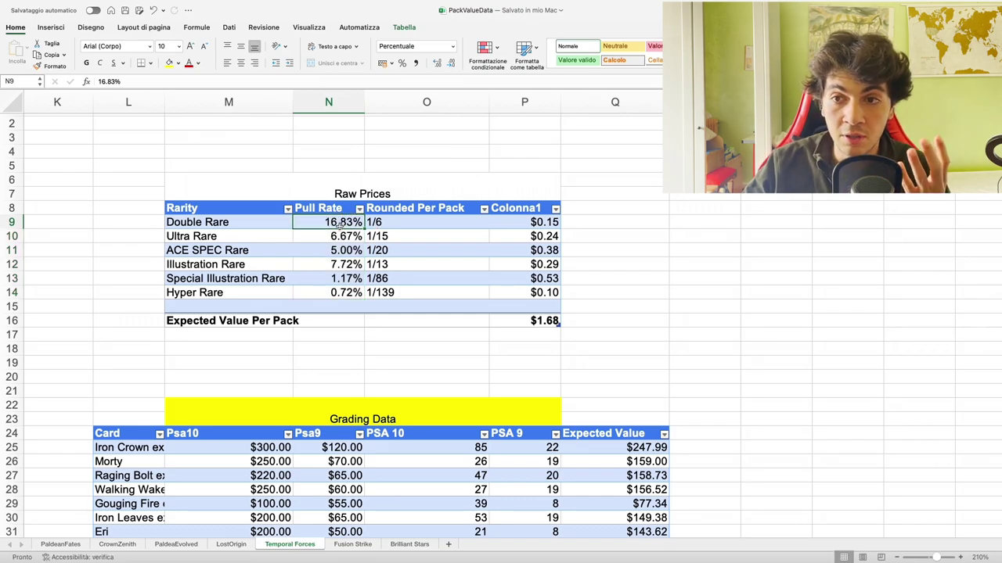
drag(341, 223, 339, 293)
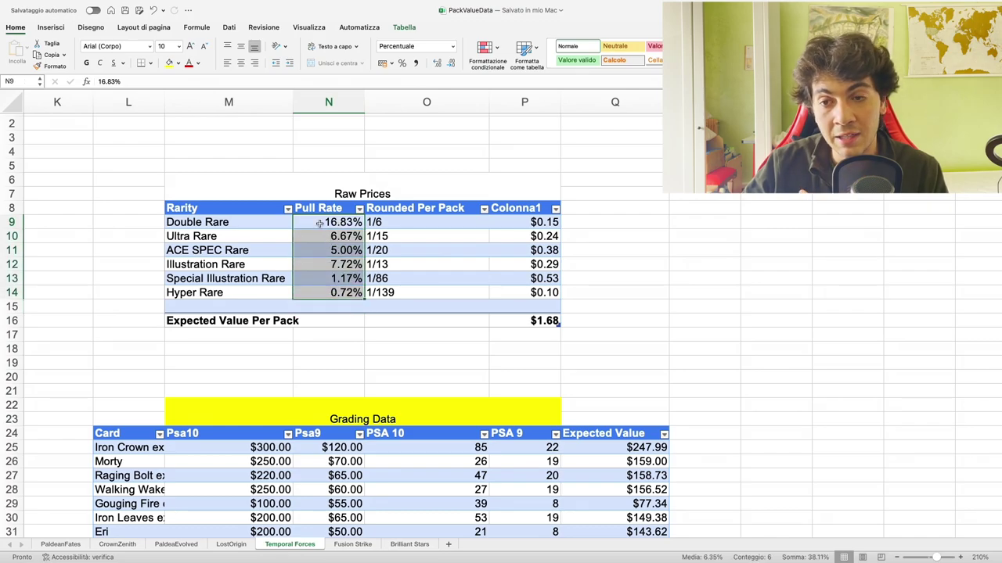
drag(321, 223, 317, 291)
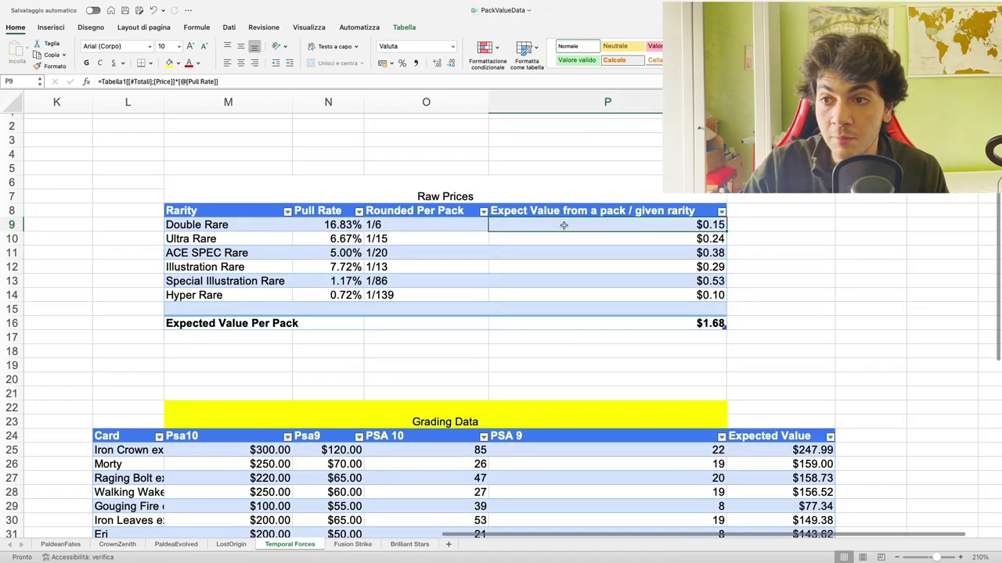
Examine the Double Rare row and the column for expected value from a pack at a given rarity
scroll(562, 224, up, 1)
scroll(574, 214, down, 1)
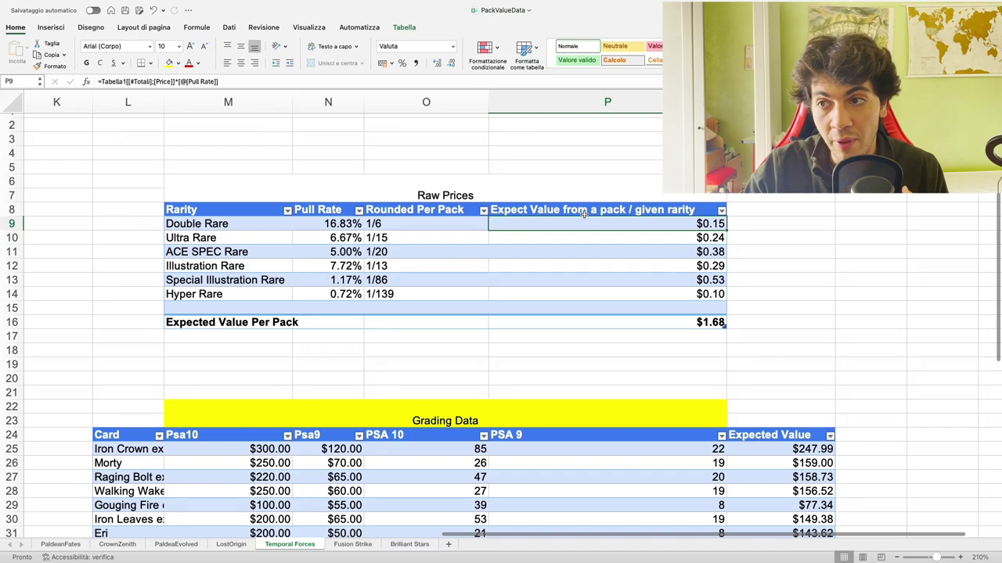
scroll(584, 216, up, 1)
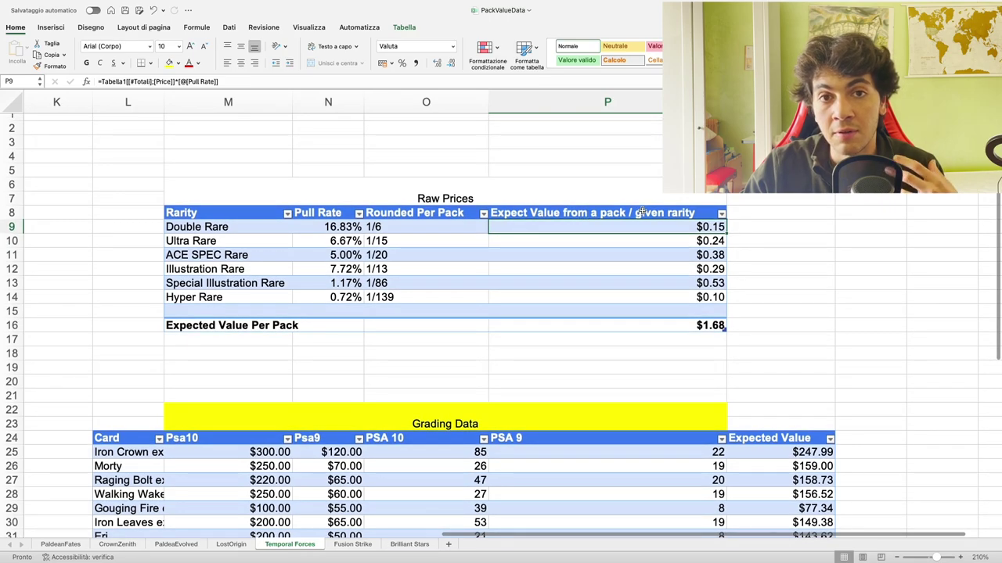
click(235, 229)
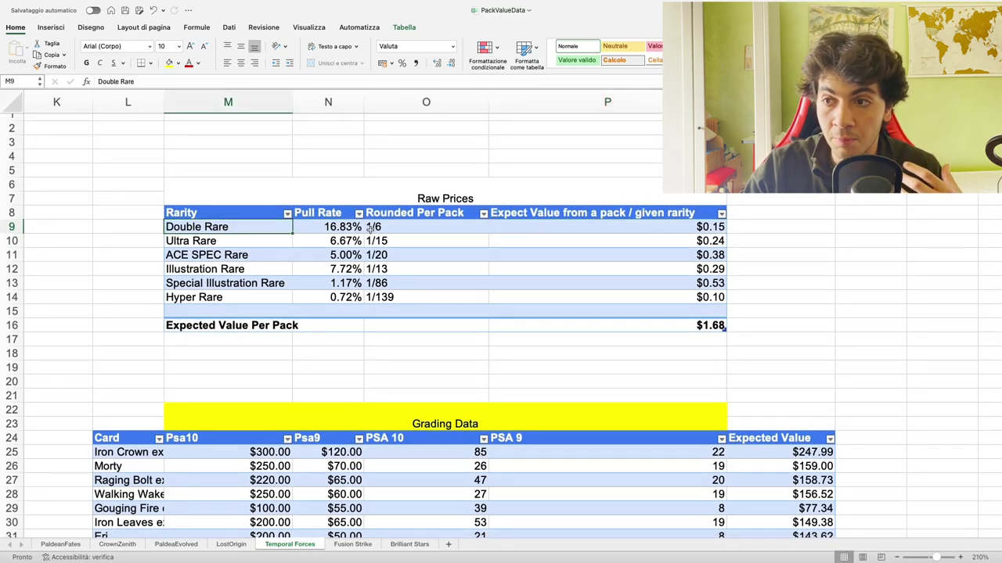
scroll(620, 227, down, 1)
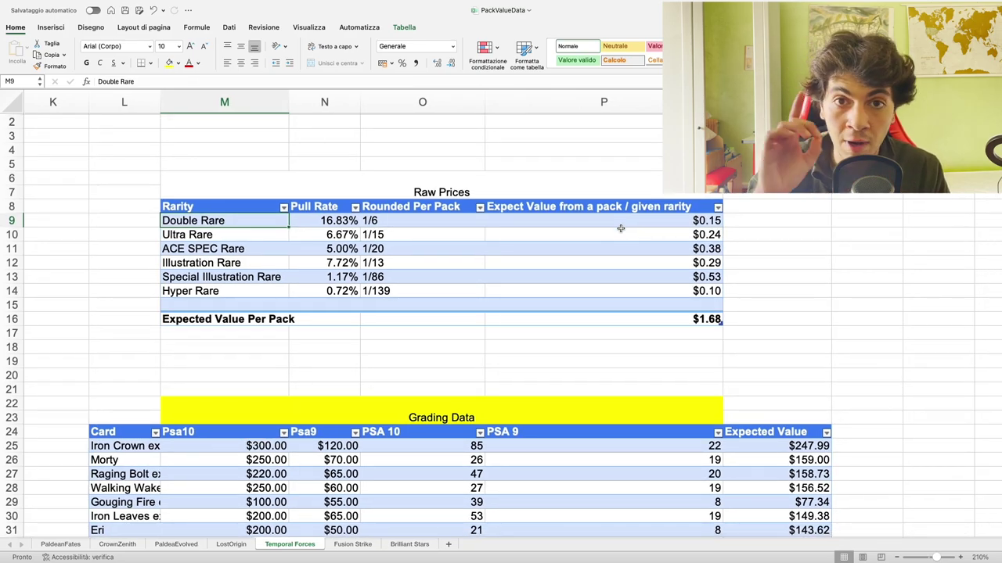
Check the expected value formulas for Double Rare, Ultra Rare, Illustration Rare and Special Illustration Rare in the Raw Prices table
click(620, 228)
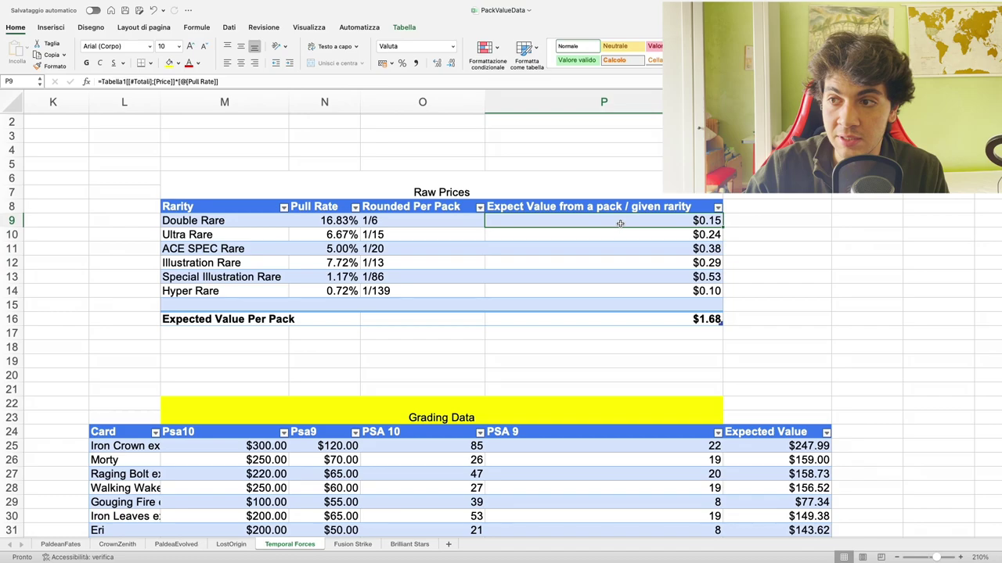
click(618, 236)
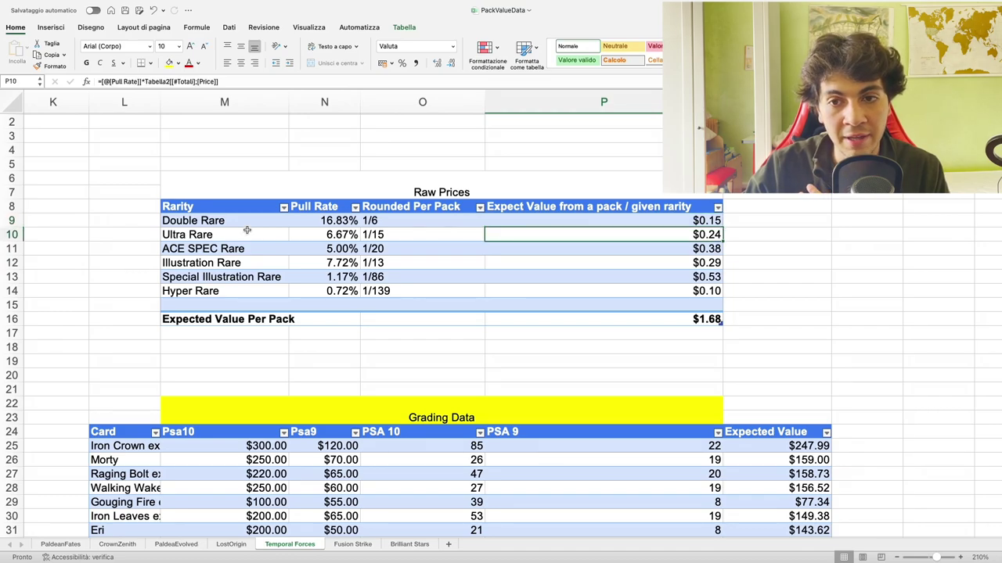
click(623, 262)
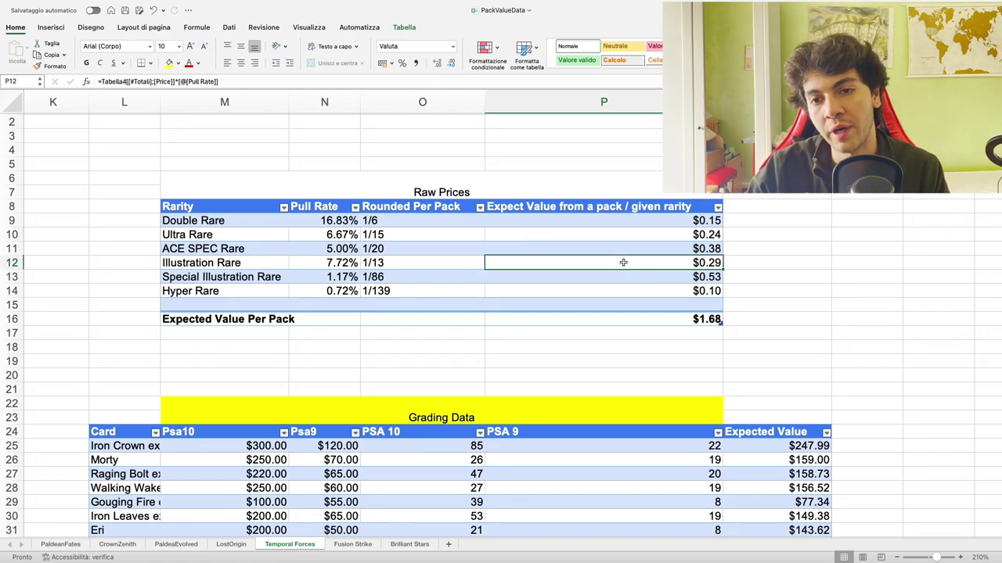
click(620, 276)
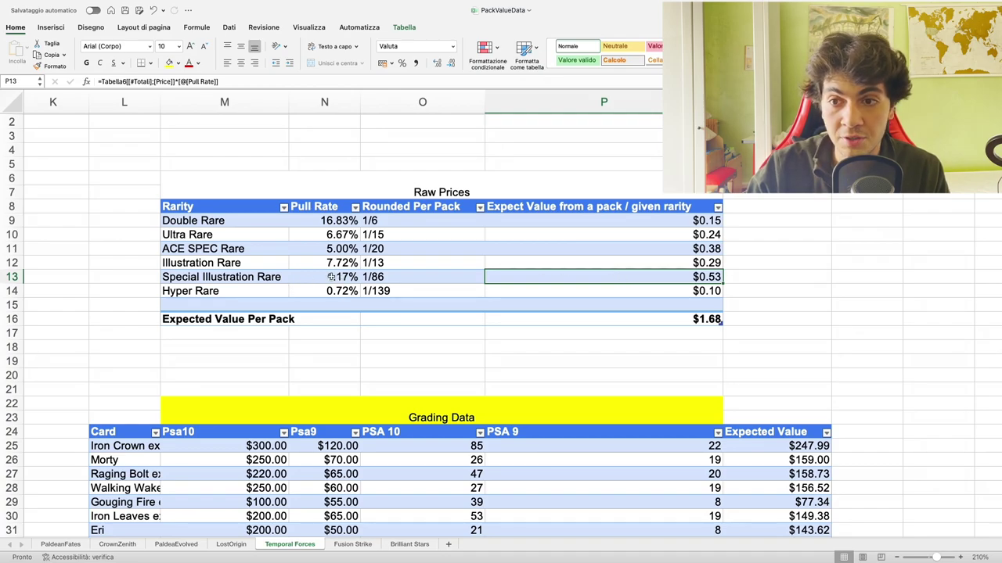
Compare the pull rates and expected values of the Special Illustration Rare and Hyper Rare rows
mouse_move(332, 278)
mouse_down()
mouse_move(394, 277)
mouse_move(343, 278)
mouse_up()
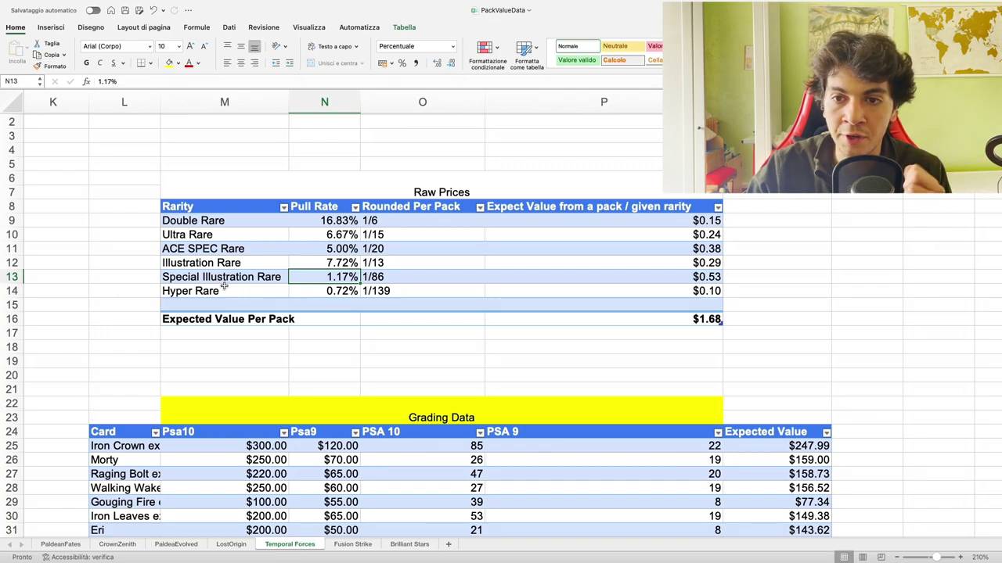
click(264, 291)
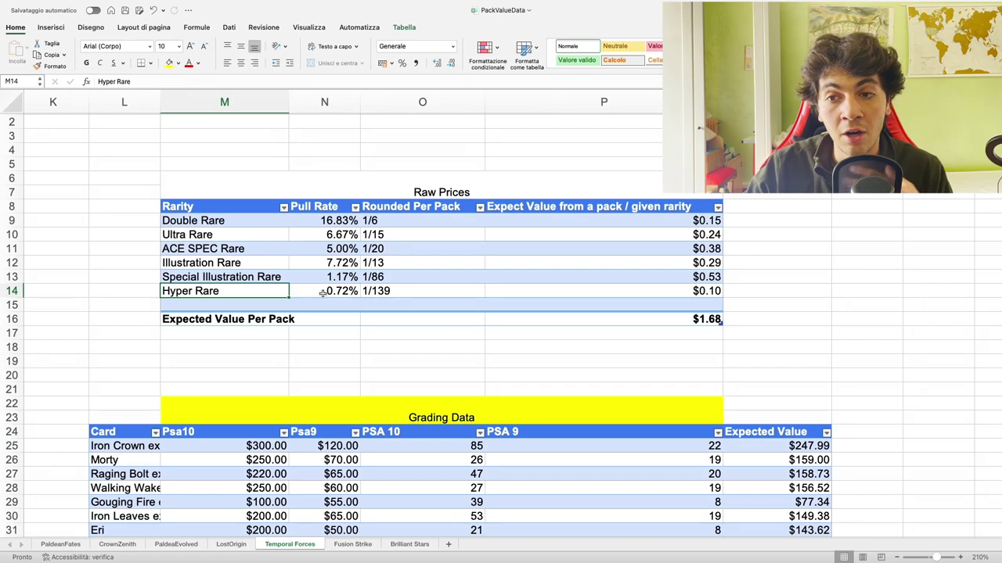
click(326, 278)
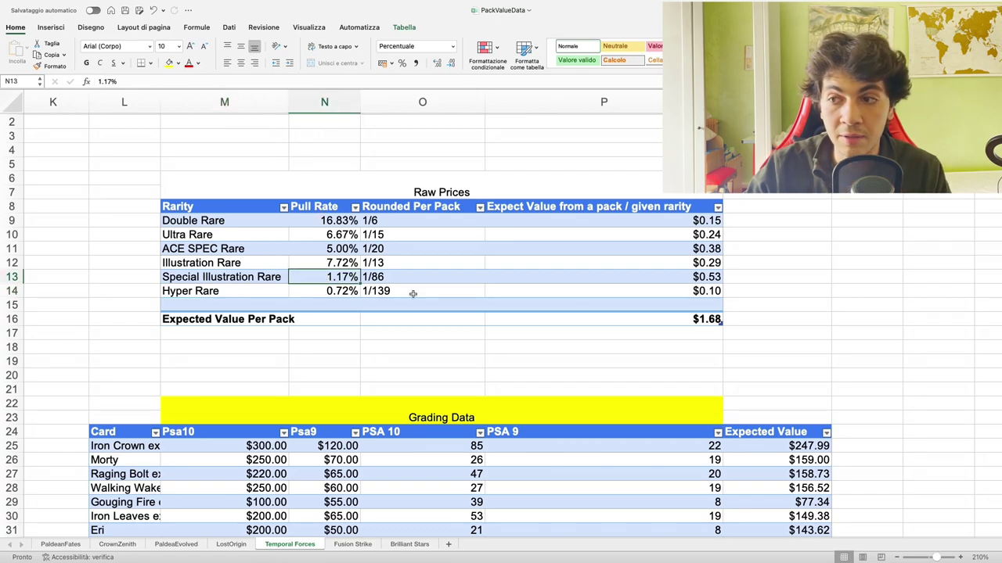
click(648, 282)
click(647, 292)
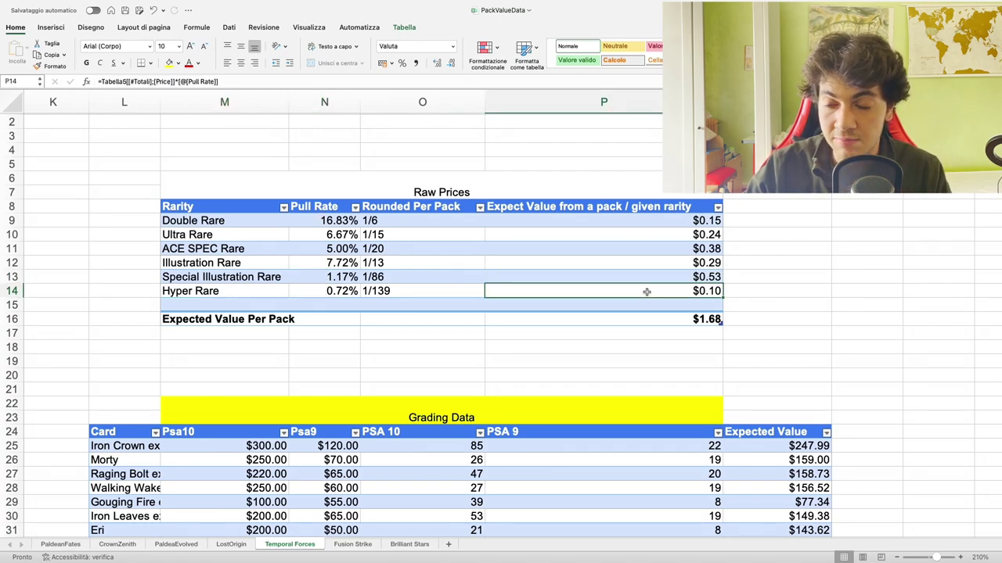
Review the expected values of all six rarities and the Expected Value Per Pack formula that sums them
drag(647, 220, 644, 286)
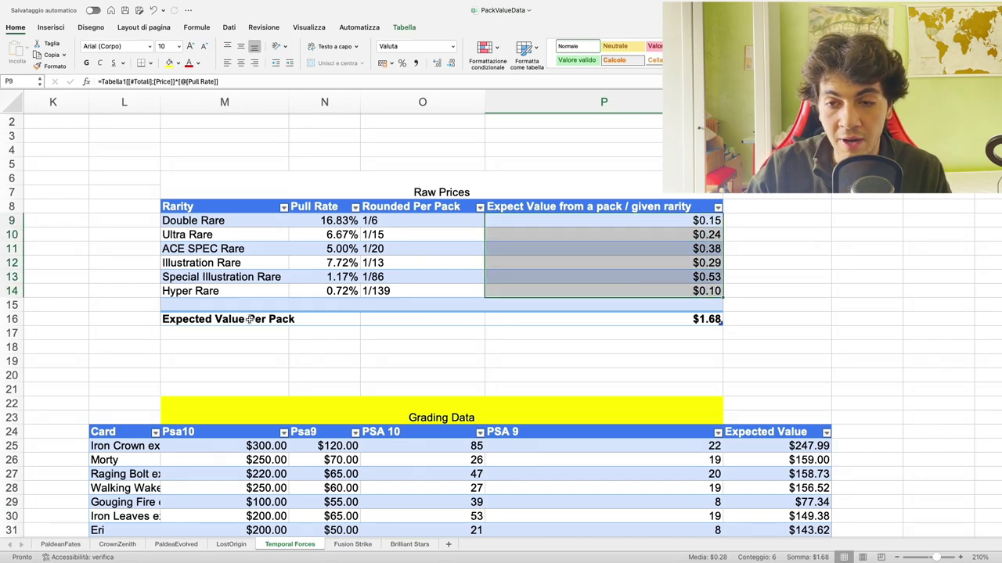
click(197, 343)
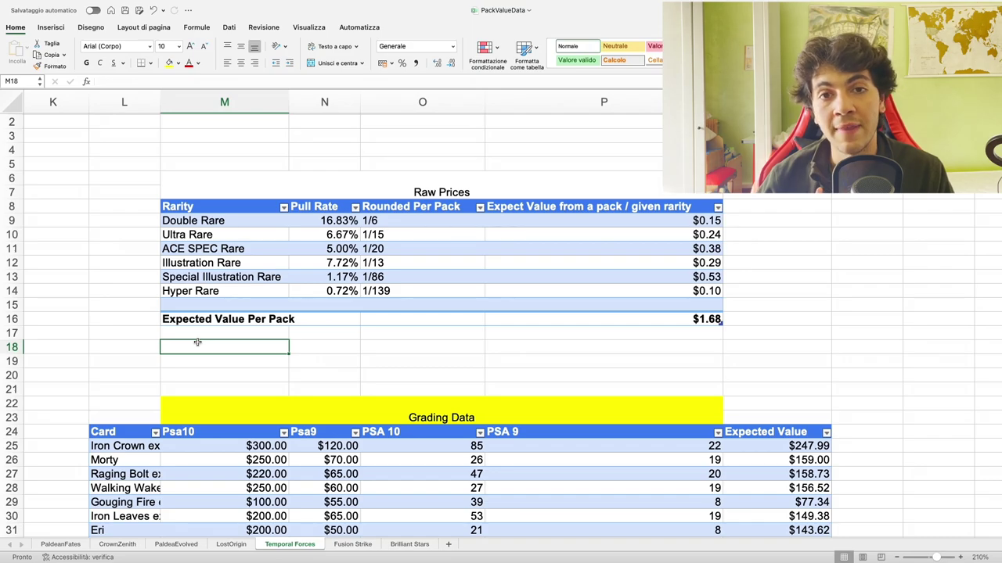
click(671, 319)
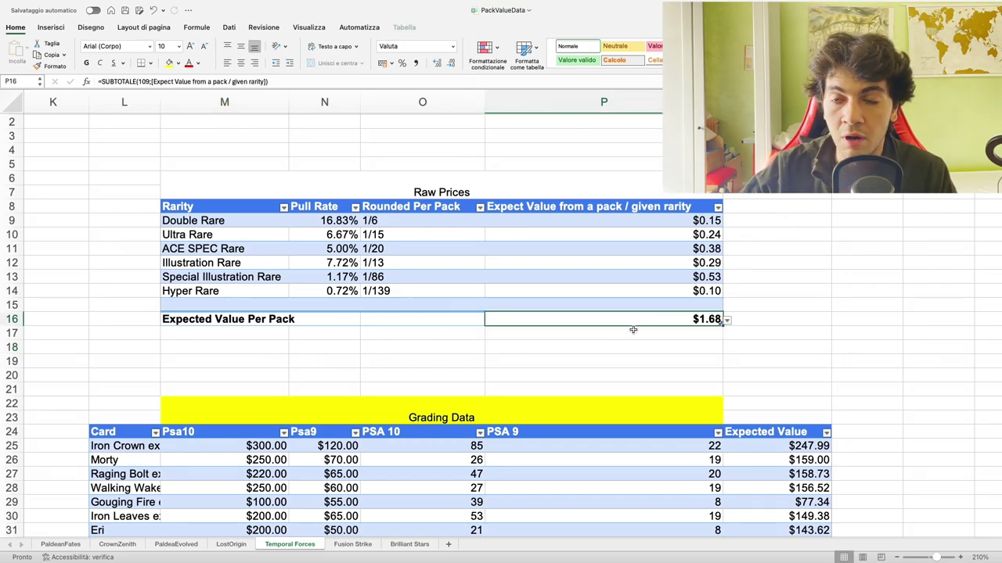
Review the Grading Data table's card list, its PSA 10 and PSA 9 counts, and the graded prices
scroll(157, 313, down, 5)
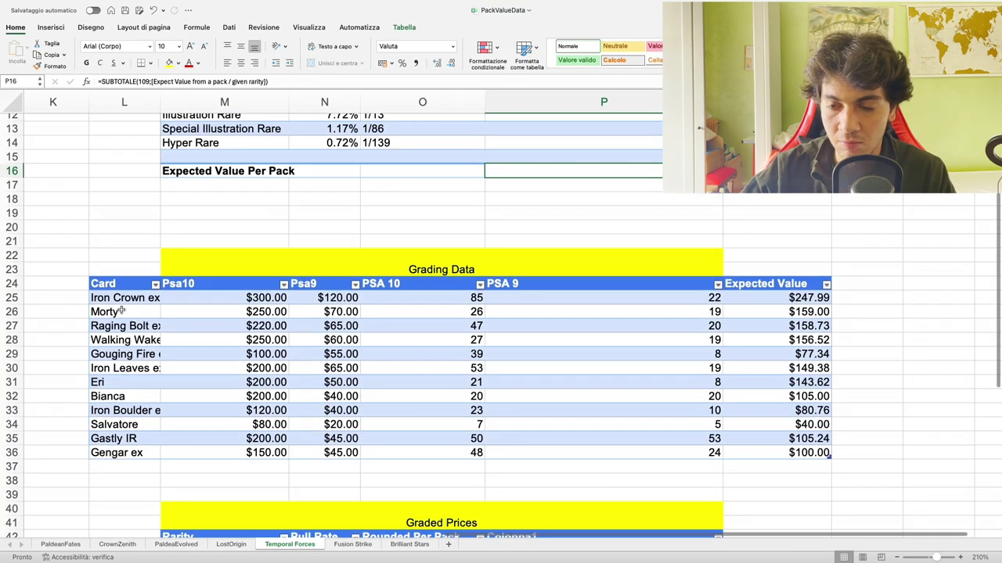
click(244, 296)
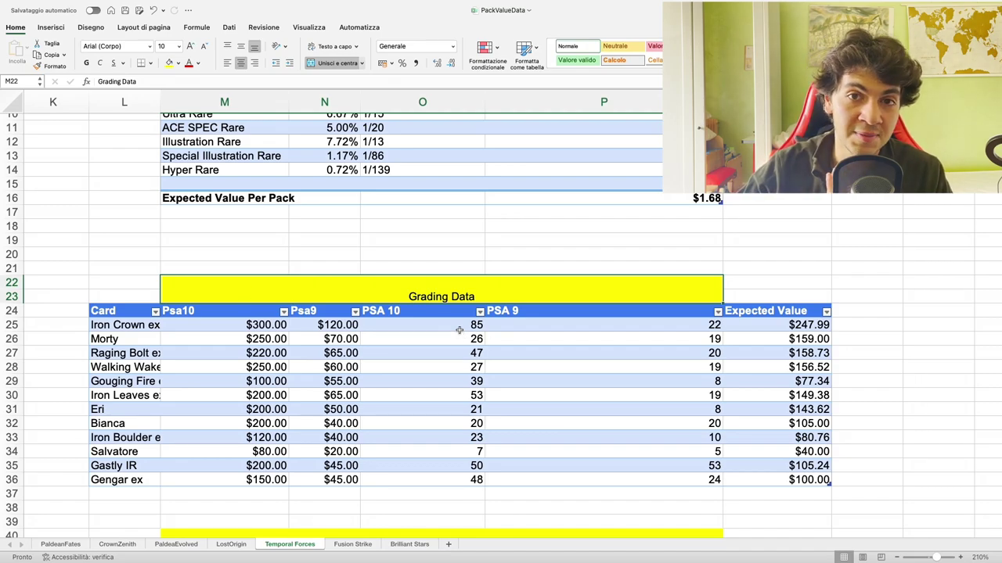
drag(456, 326, 552, 475)
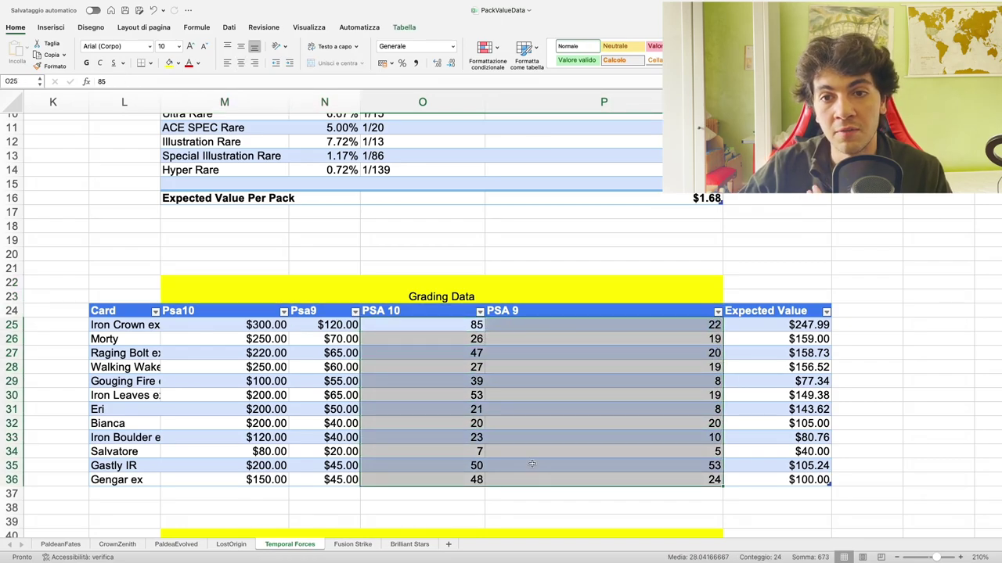
drag(130, 332, 134, 481)
click(135, 481)
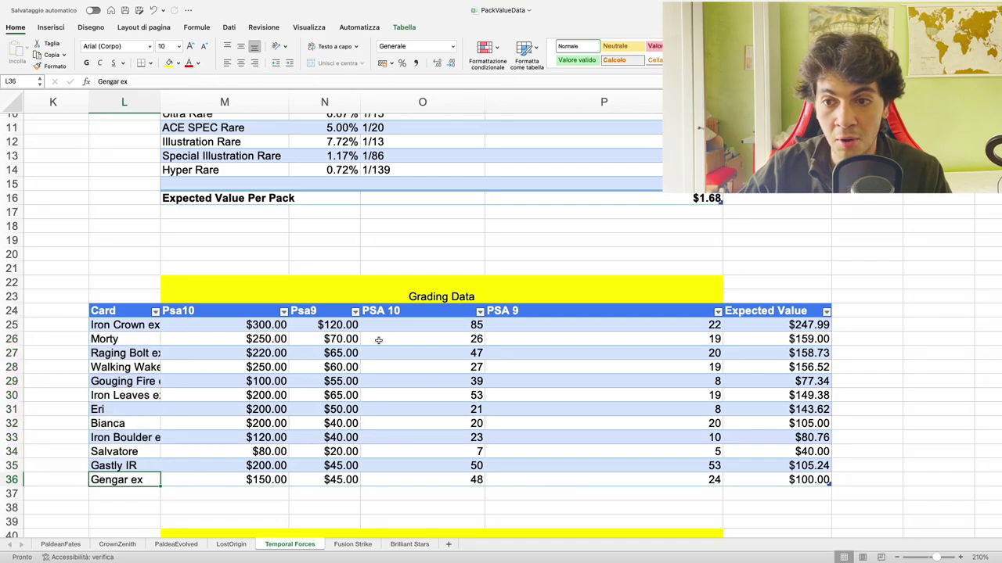
drag(411, 325, 544, 481)
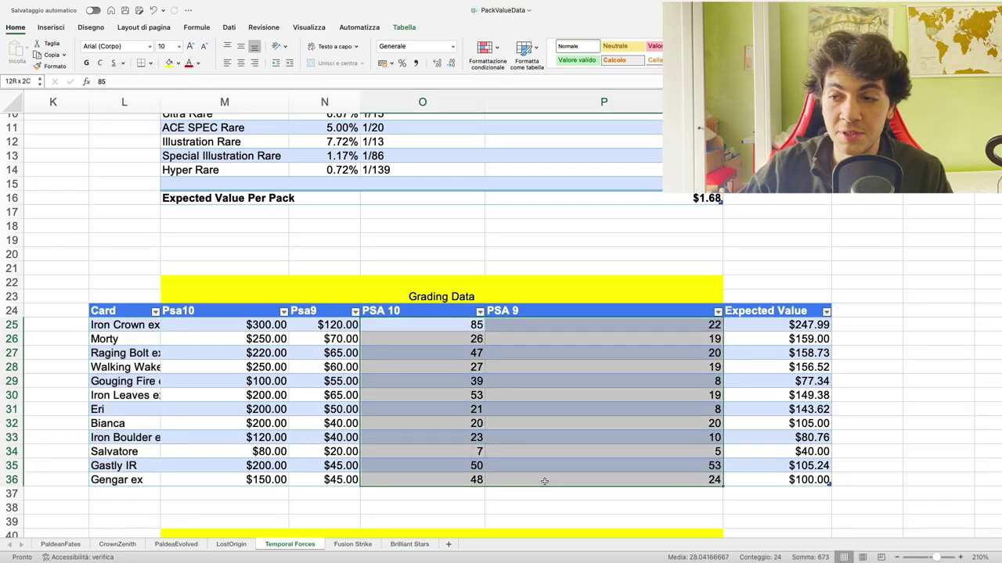
click(447, 429)
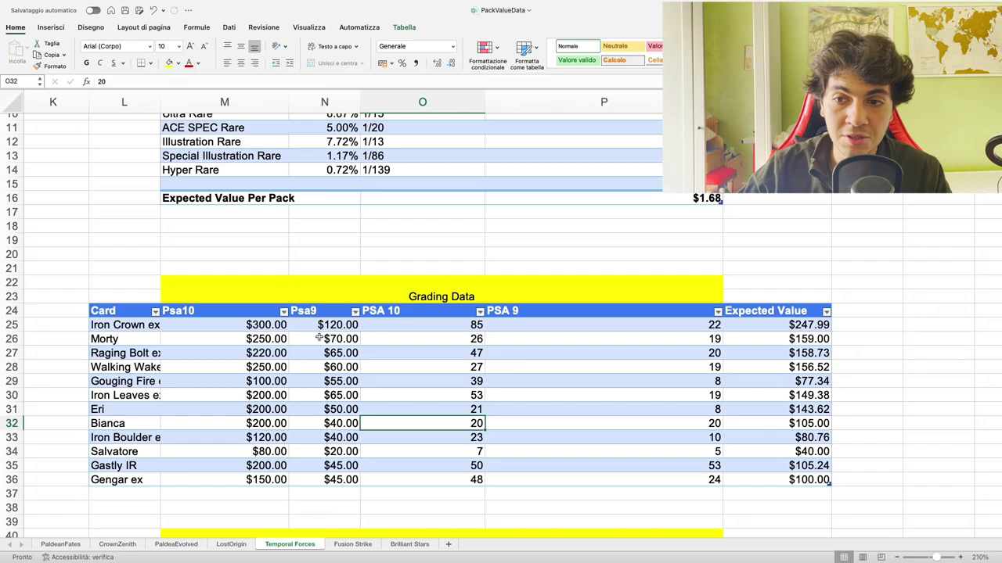
drag(258, 326, 650, 471)
click(648, 476)
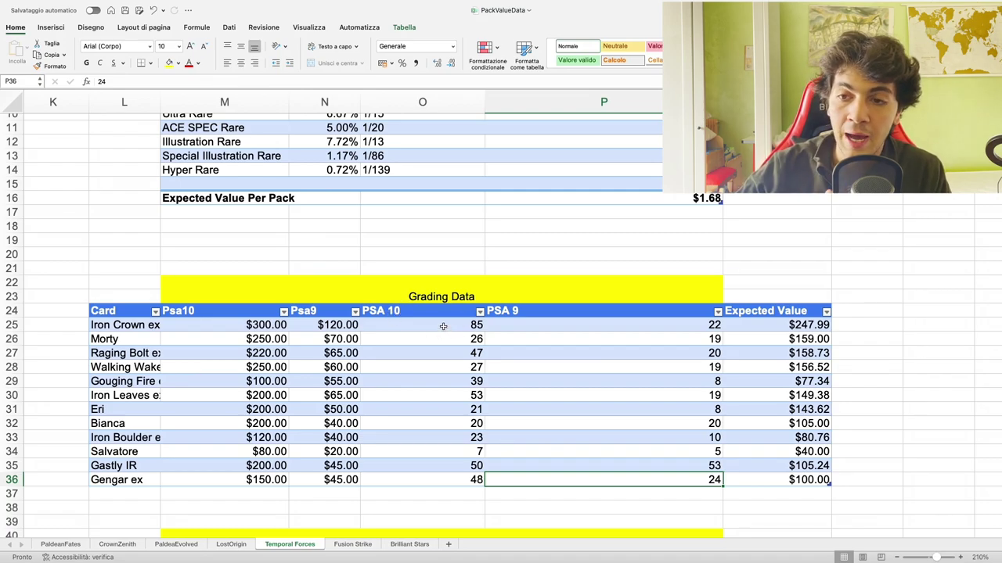
Inspect Iron Crown ex's PSA 10 and PSA 9 counts, and compare Salvatore's graded prices with the other cards' in the Grading Data table
click(525, 328)
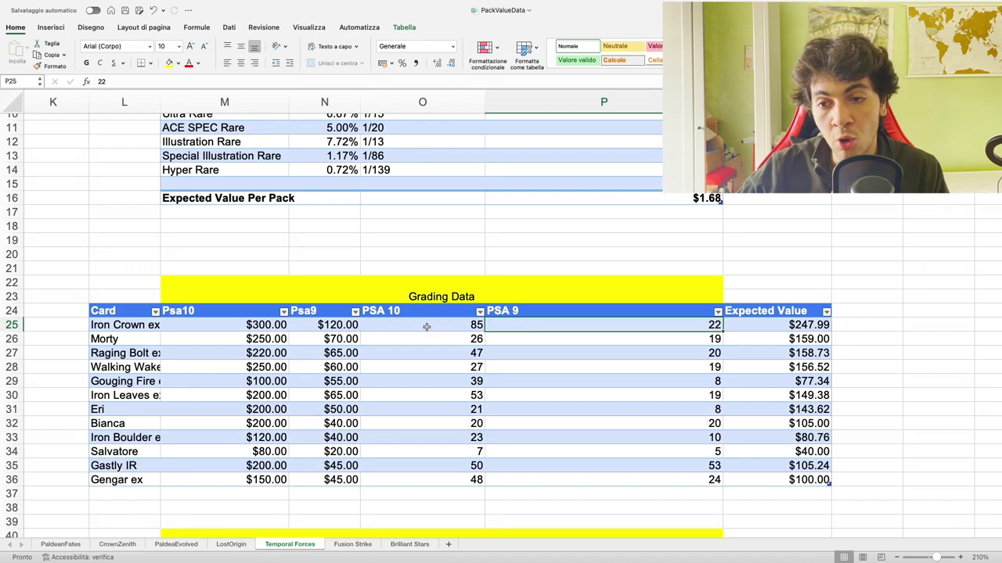
scroll(427, 327, down, 2)
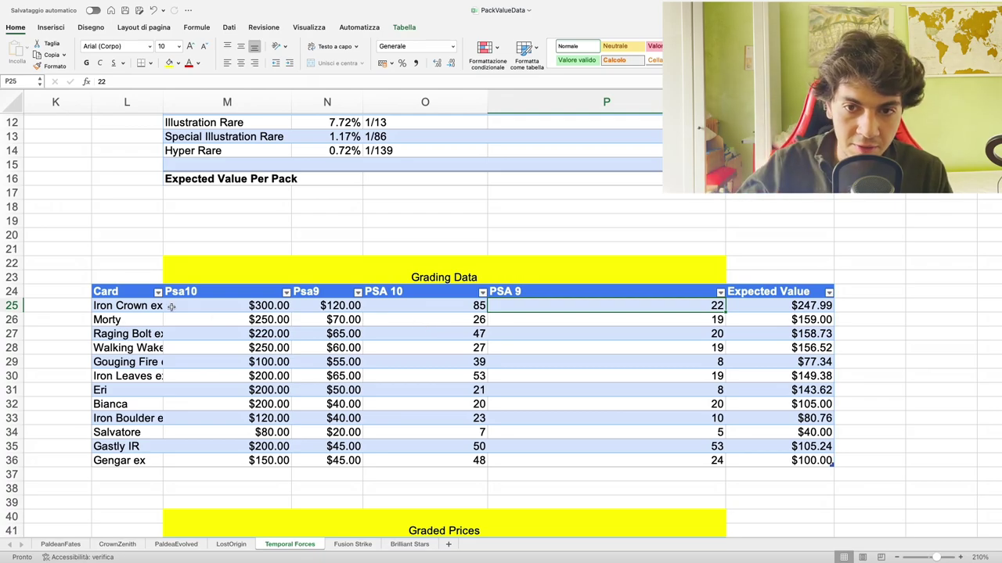
click(134, 308)
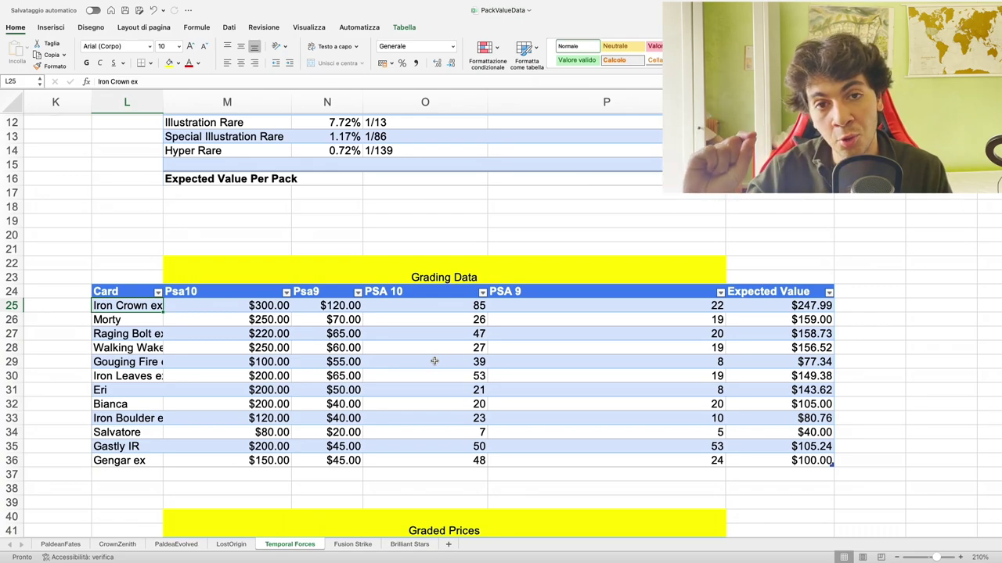
drag(419, 306, 552, 307)
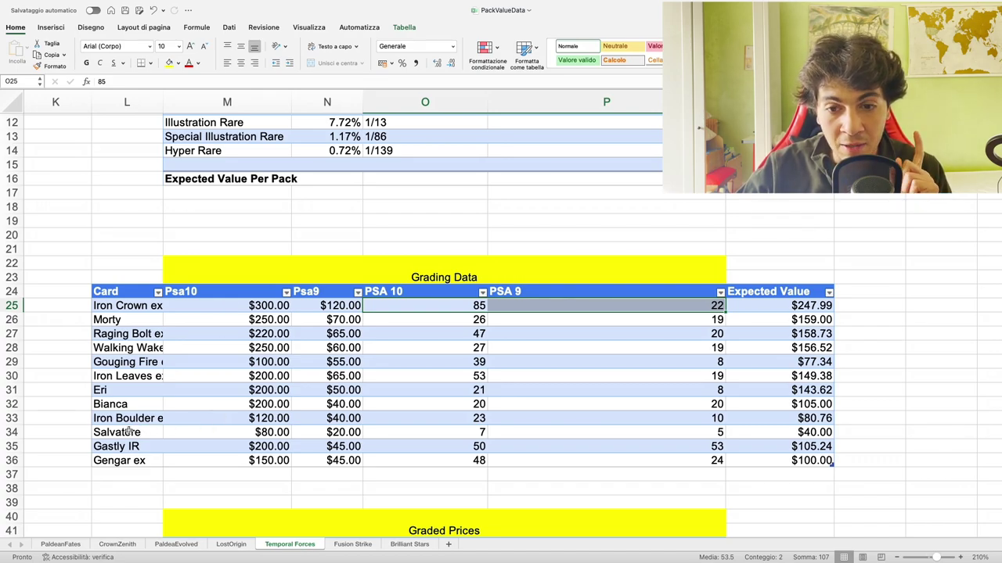
drag(128, 432, 334, 433)
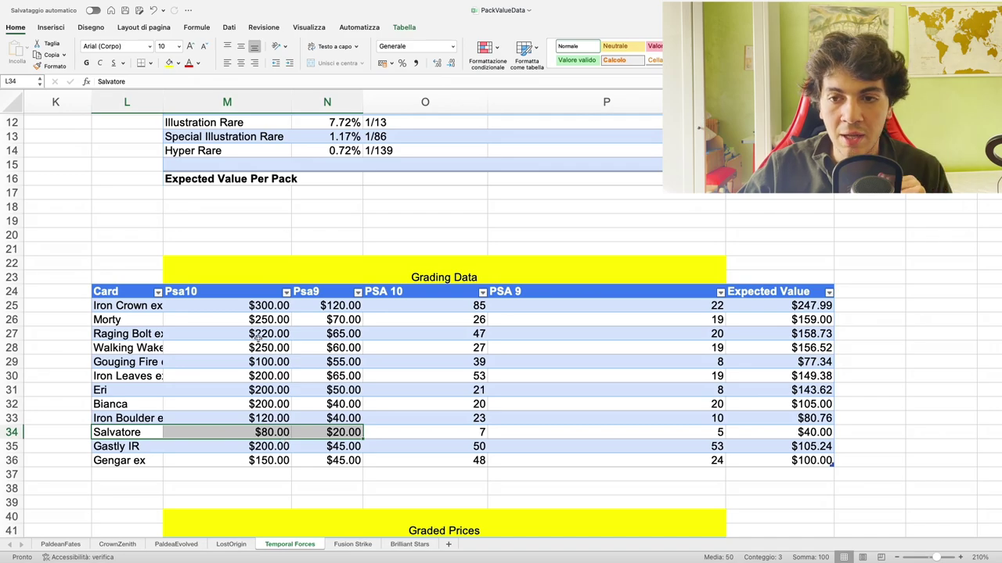
drag(253, 306, 321, 461)
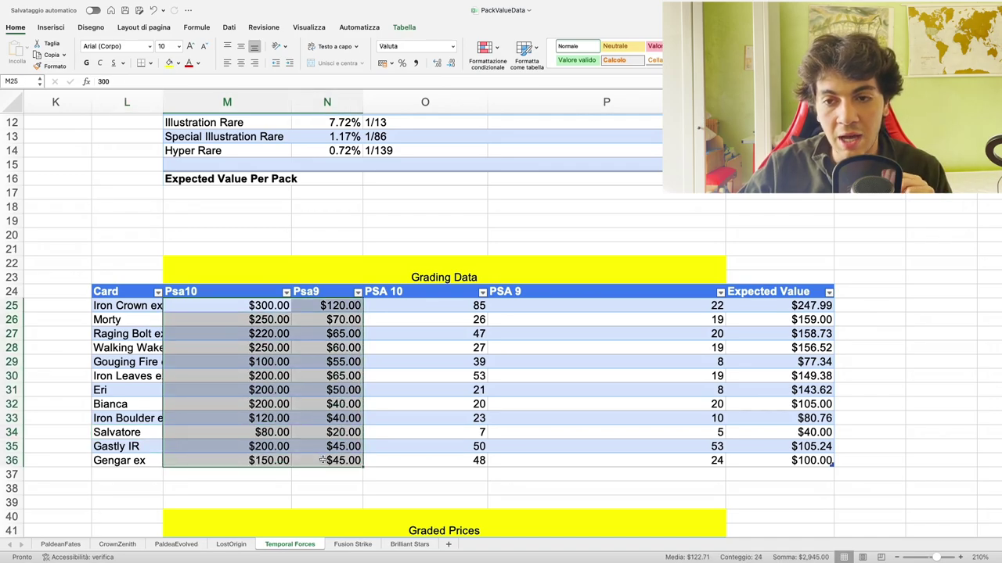
Review the PSA 10 and PSA 9 prices of all cards from Iron Crown ex to Gengar ex in the Grading Data table
click(317, 460)
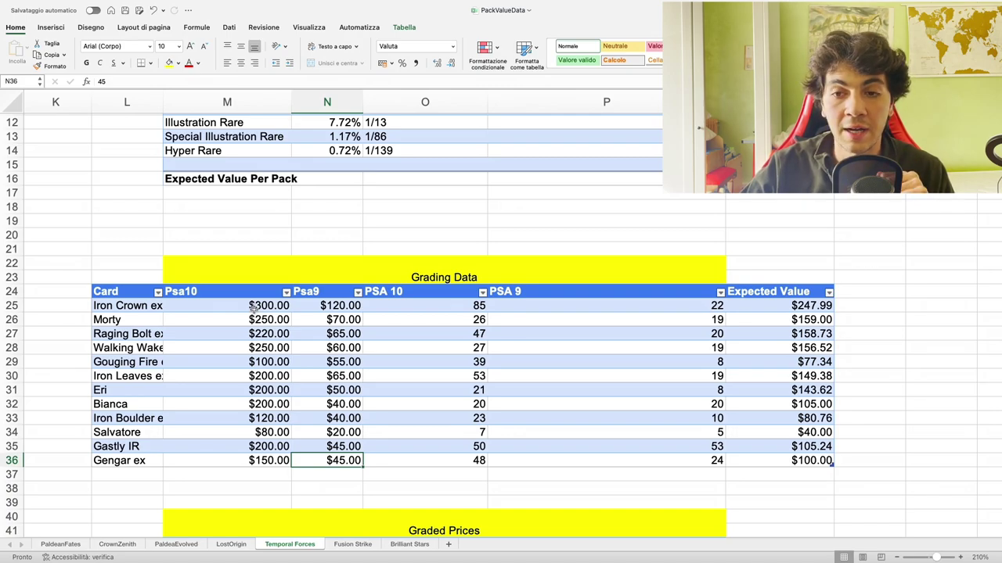
drag(253, 309, 331, 462)
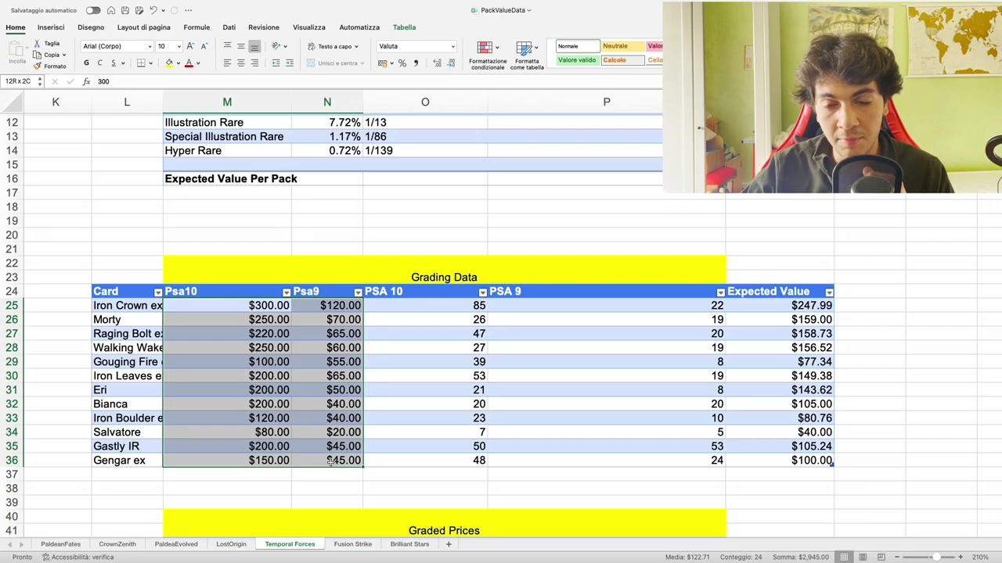
click(315, 451)
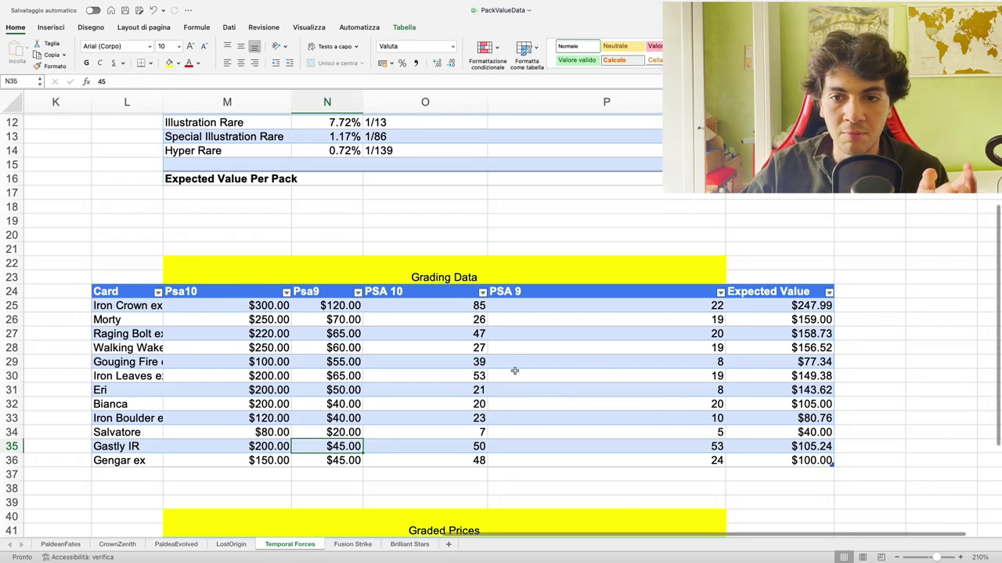
Inspect the Expected Value formula for Iron Crown ex in the Grading Data table
click(765, 305)
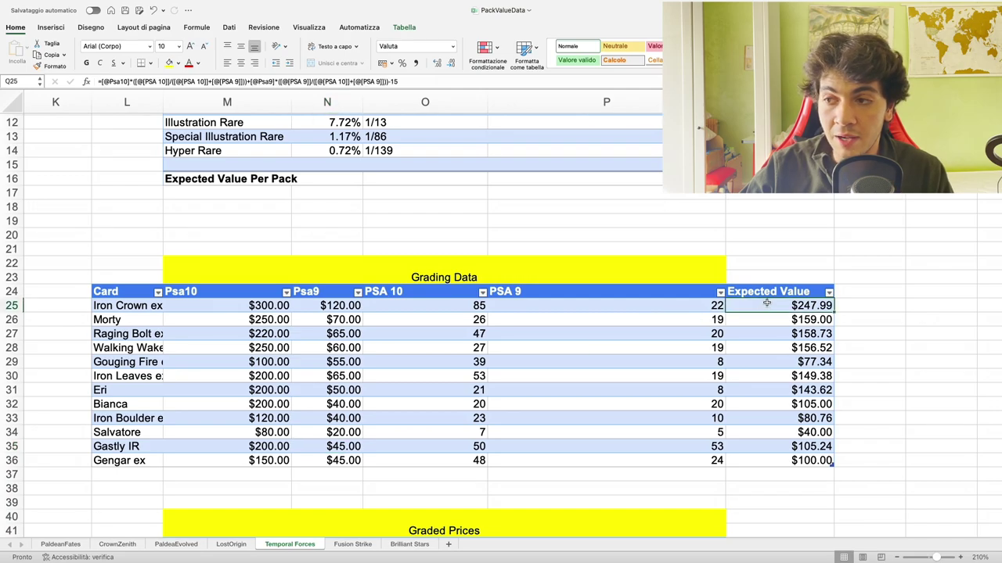
click(118, 308)
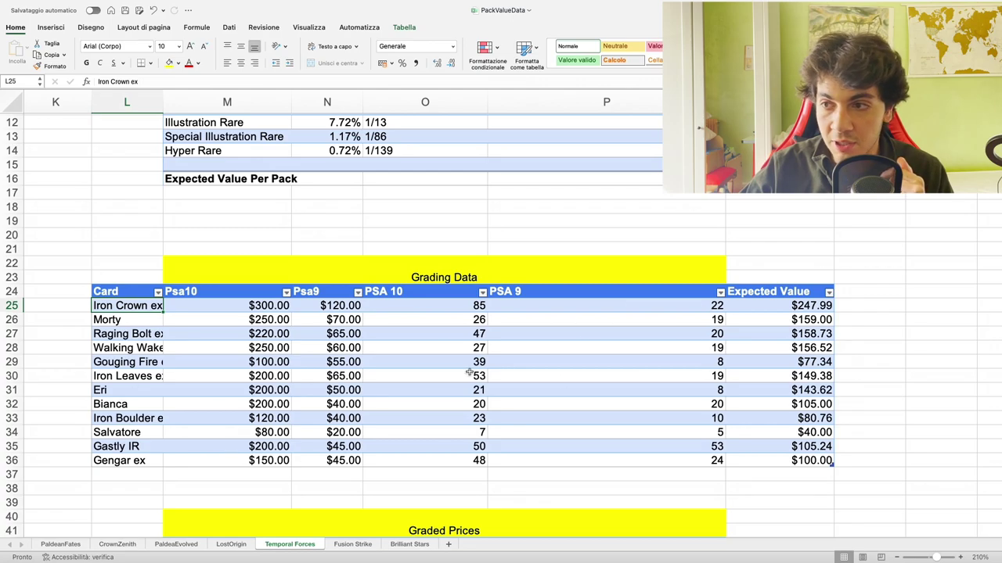
click(802, 305)
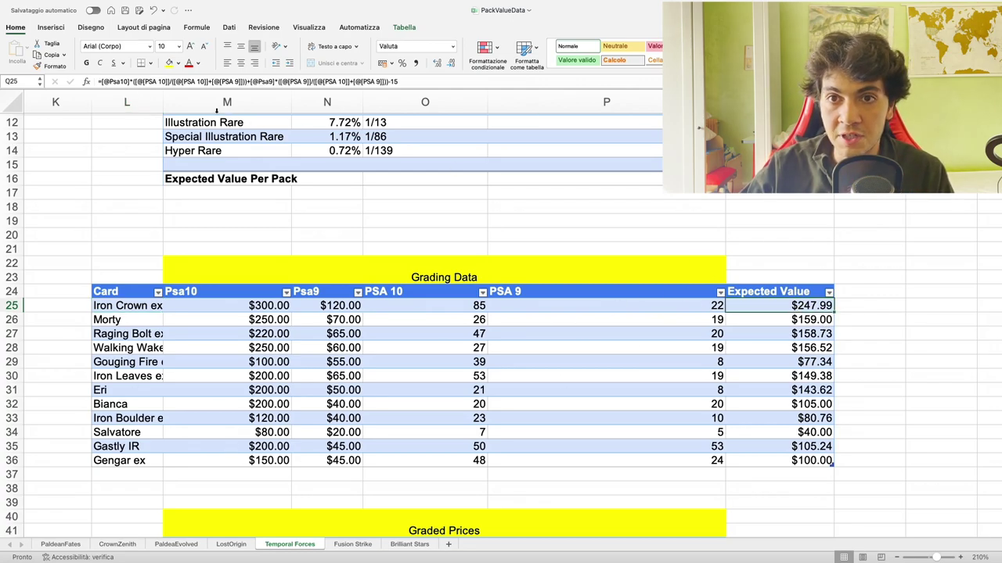
Trace the inputs of Iron Crown ex's expected value: its PSA 10 and PSA 9 prices and its PSA 10 and PSA 9 counts
click(262, 304)
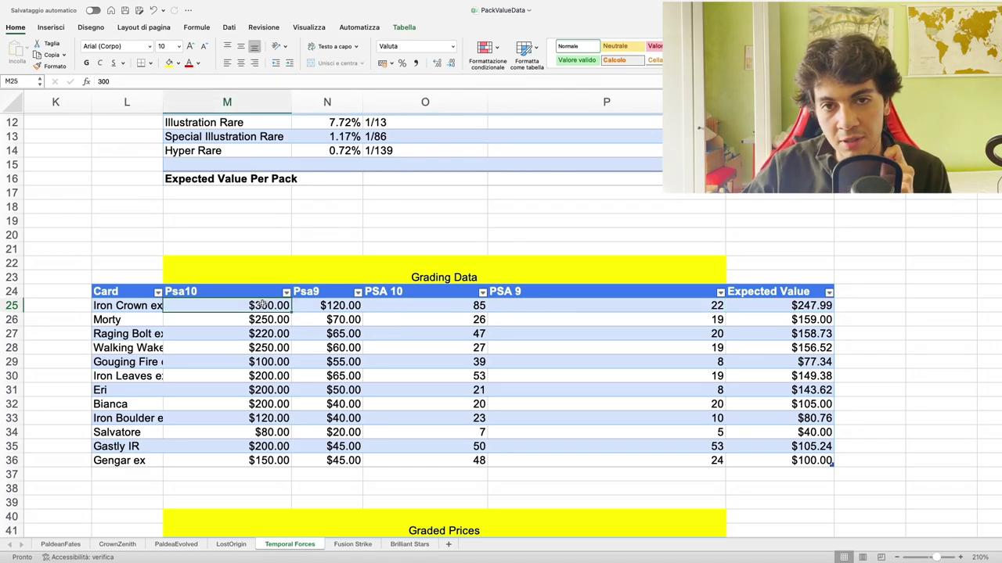
click(414, 308)
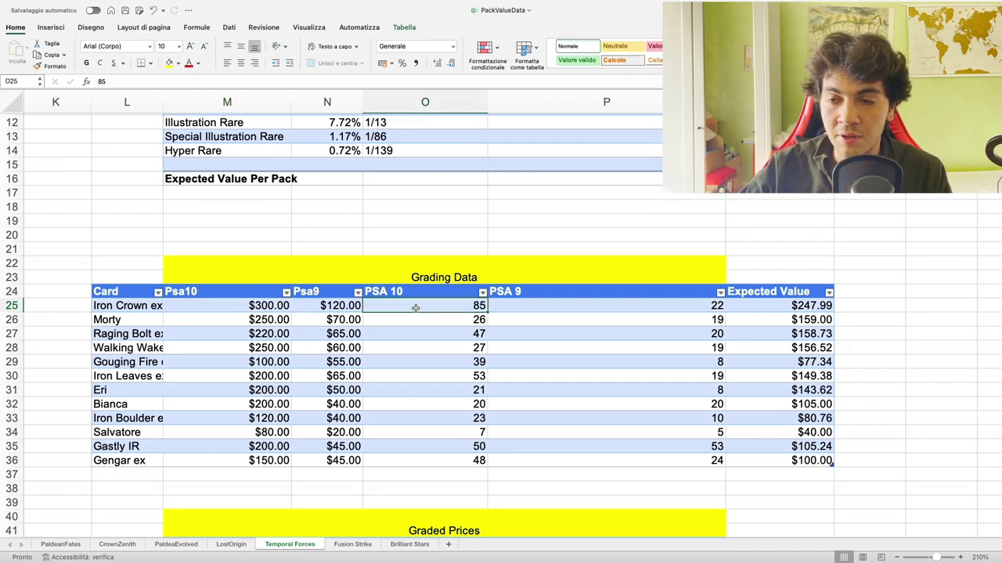
drag(416, 308, 565, 305)
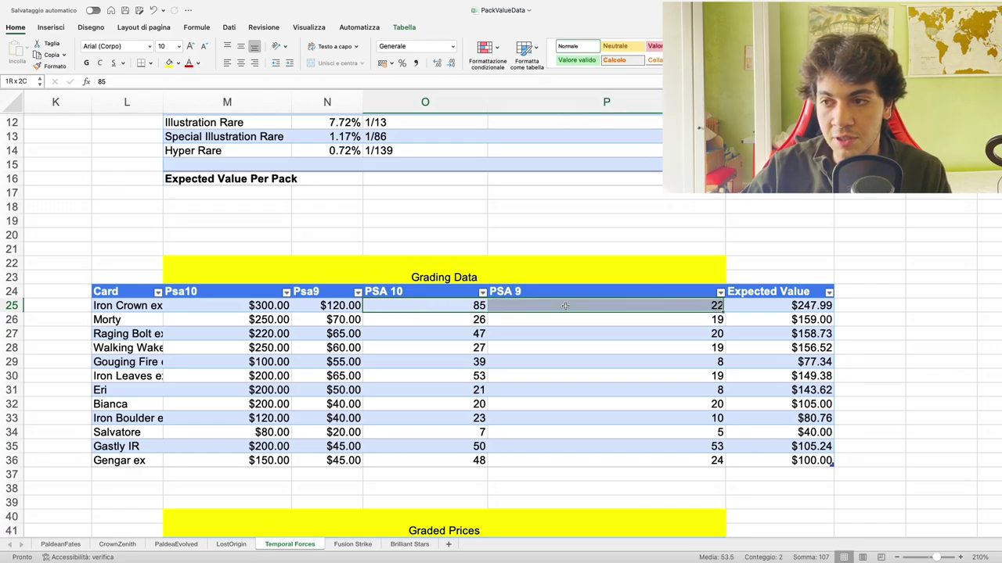
click(735, 308)
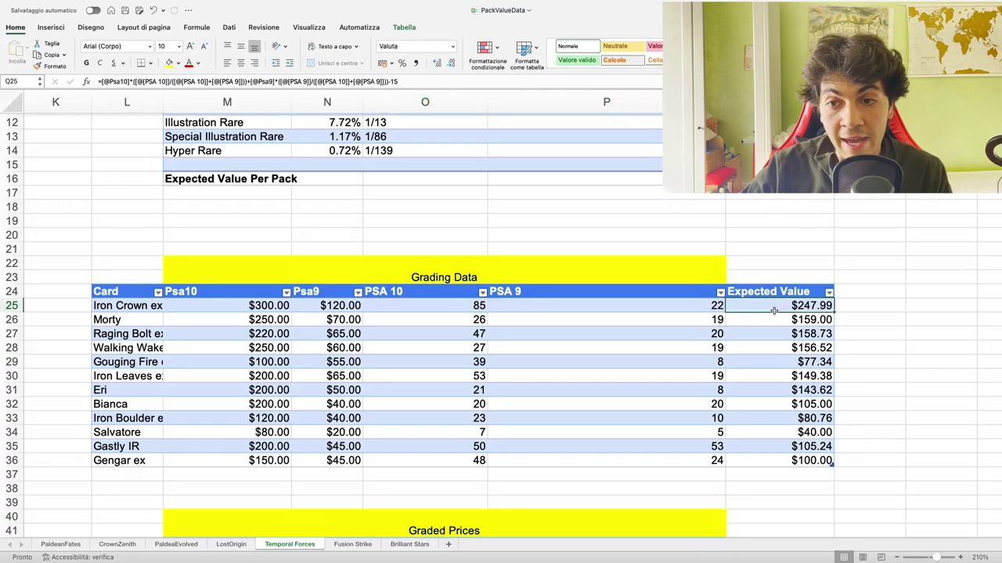
click(336, 305)
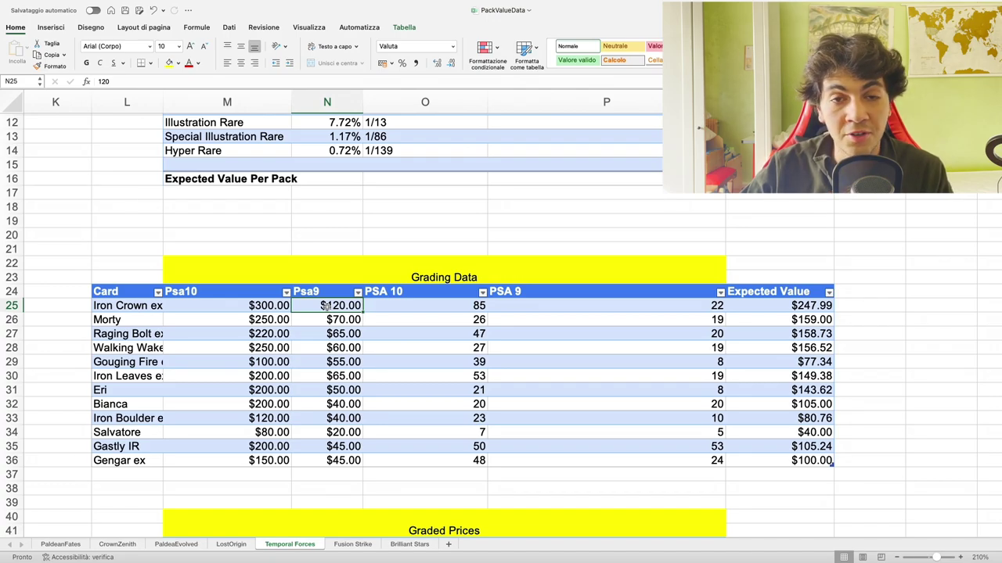
click(551, 305)
drag(452, 310, 536, 311)
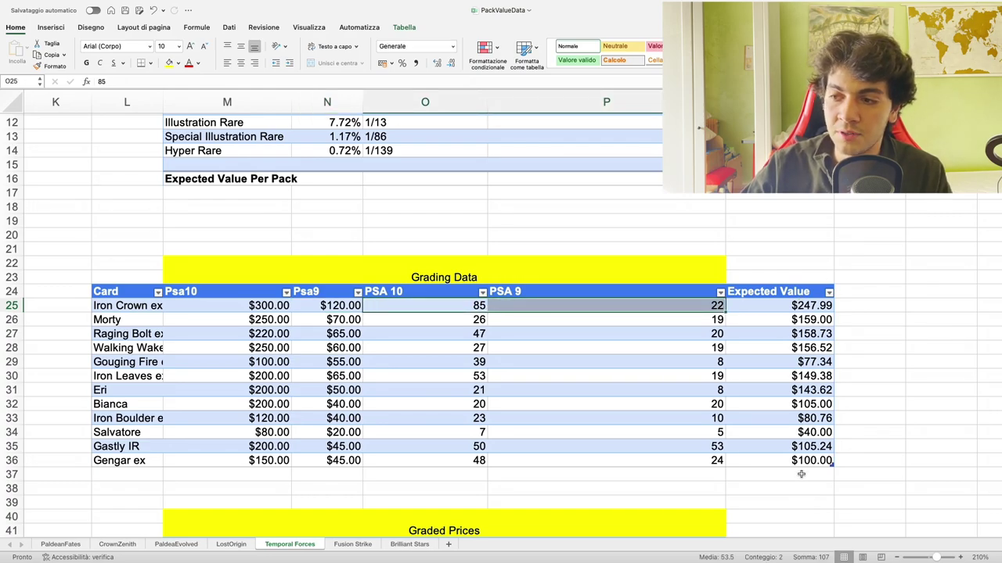
Compare the Graded Prices table with the Raw Prices table, then examine its Double Rare and Special Illustration Rare rows
scroll(439, 462, down, 5)
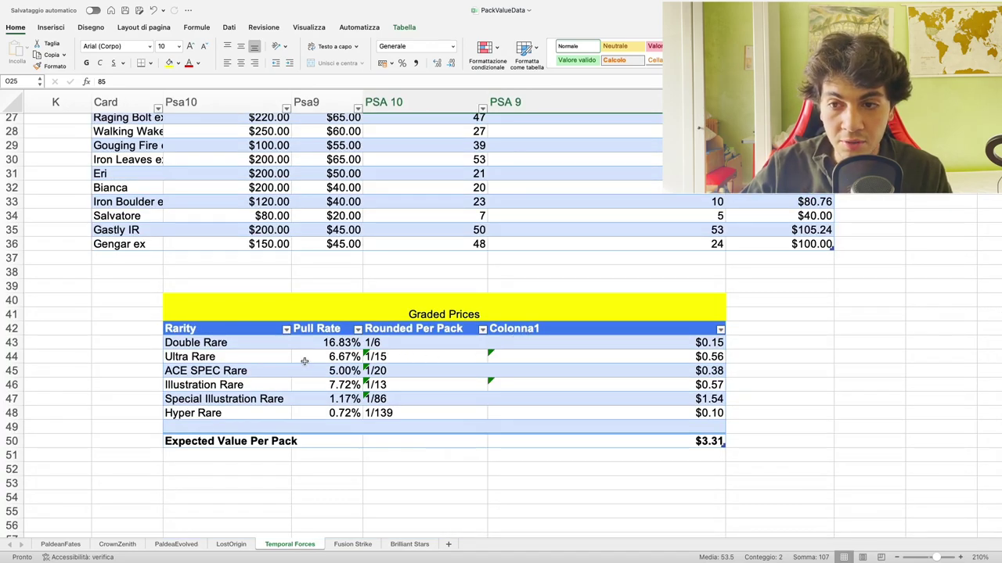
scroll(469, 329, up, 7)
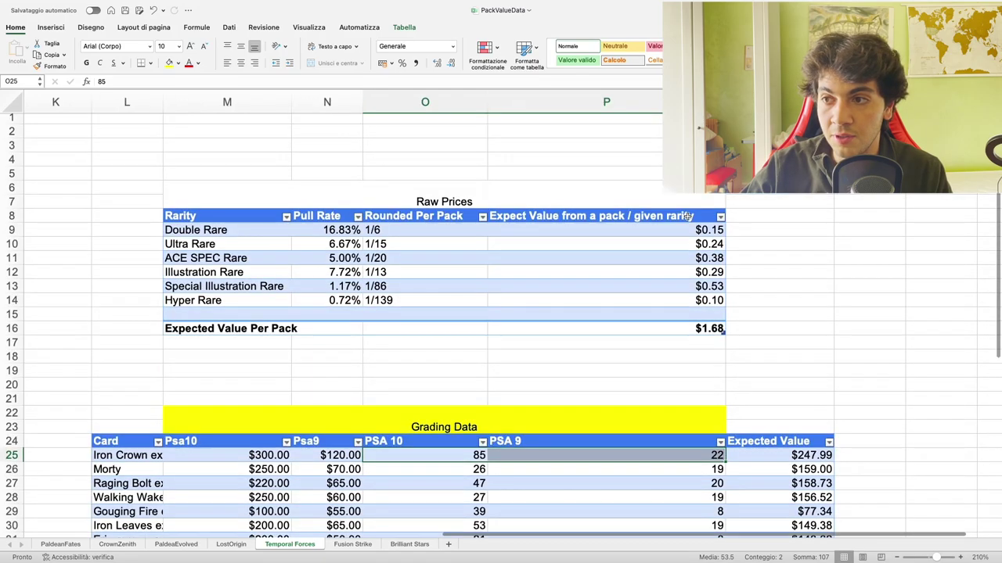
scroll(616, 296, down, 5)
scroll(616, 295, down, 5)
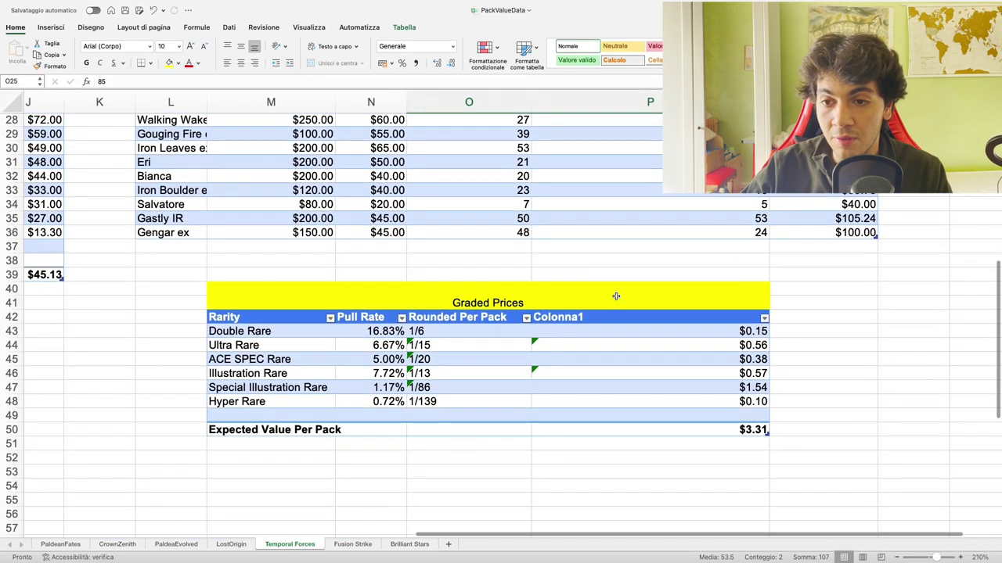
scroll(616, 295, right, 2)
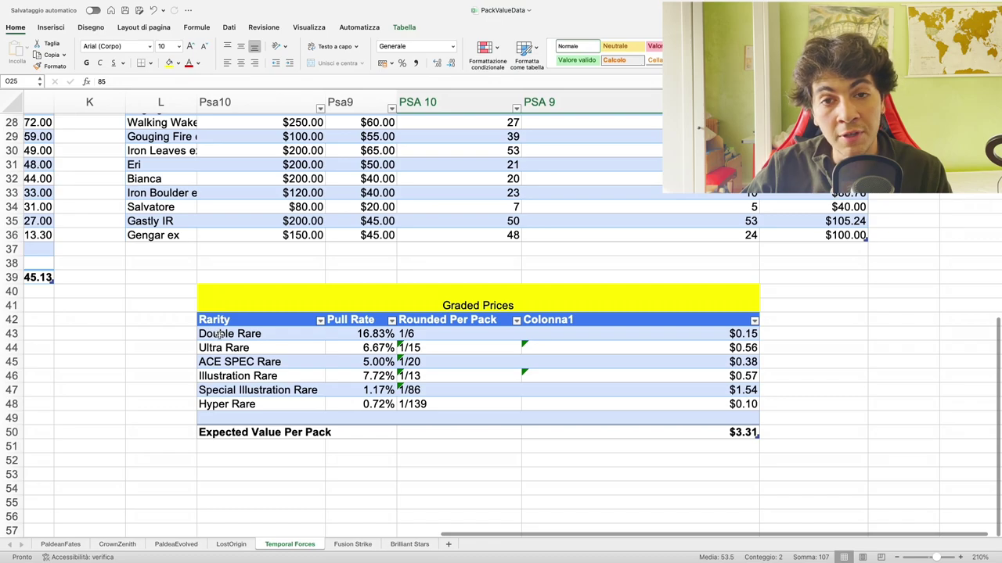
click(220, 336)
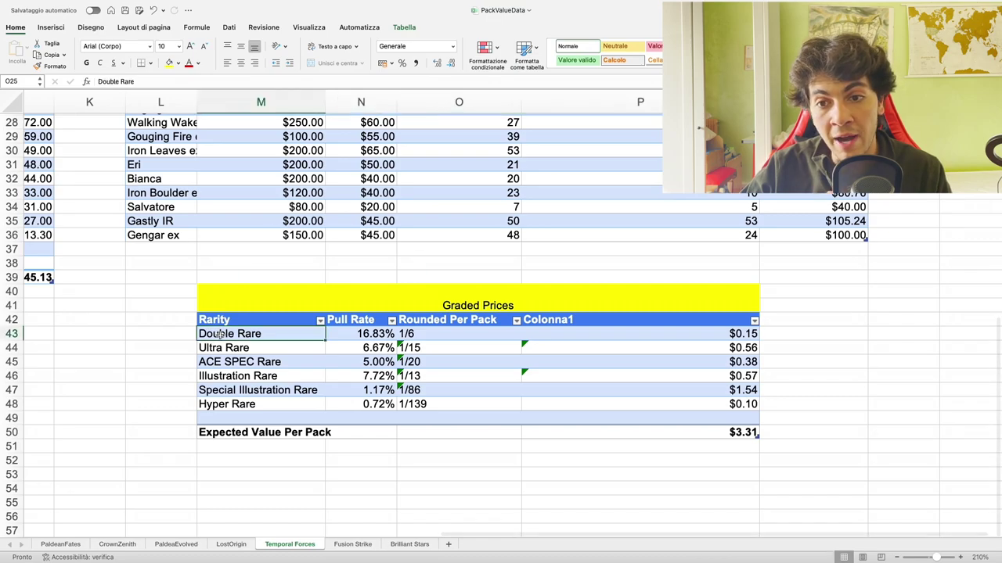
click(226, 390)
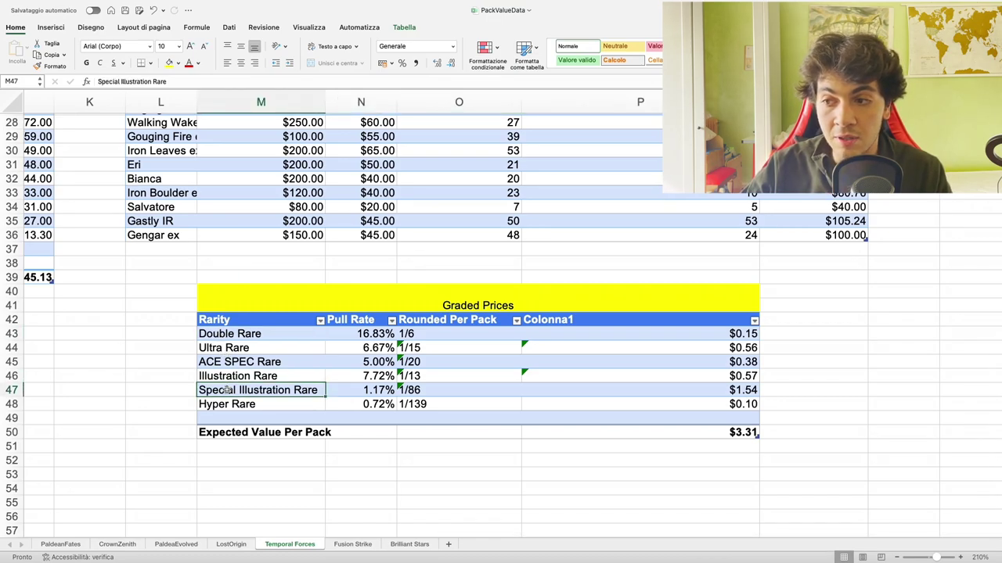
Review the graded cards from Iron Crown ex to Iron Boulder ex and Gastly IR against the Graded Prices table below them
scroll(226, 389, up, 5)
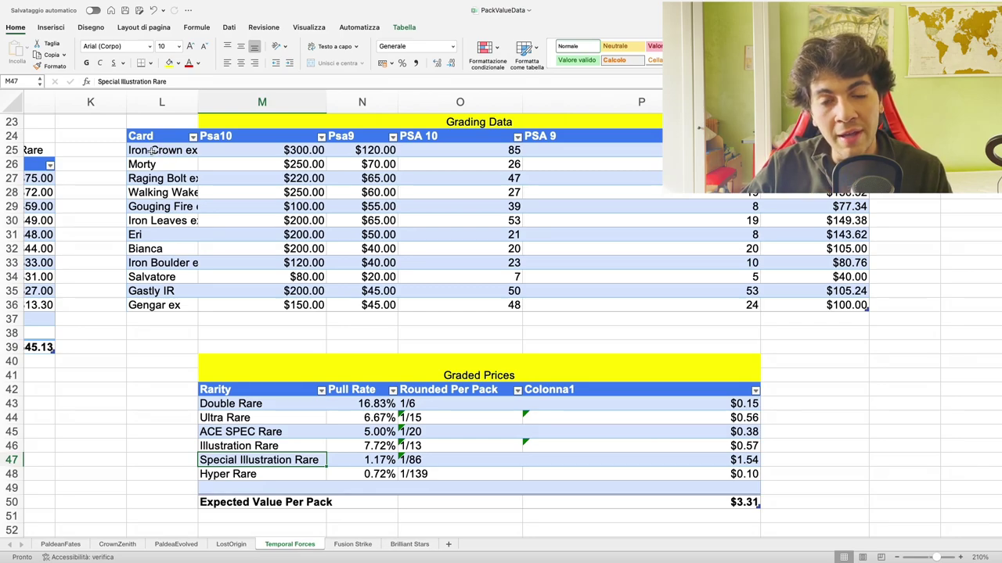
drag(154, 149, 258, 264)
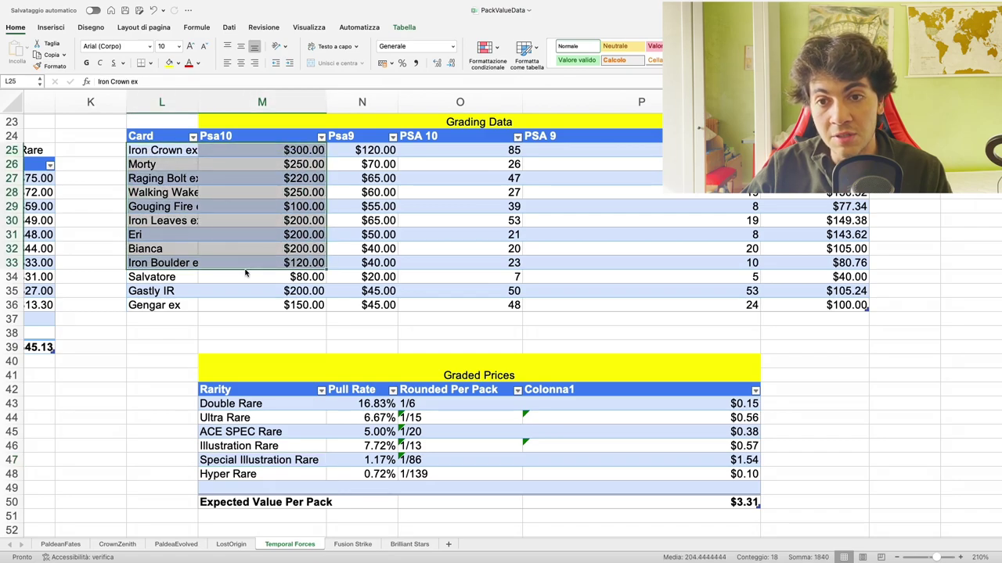
click(205, 290)
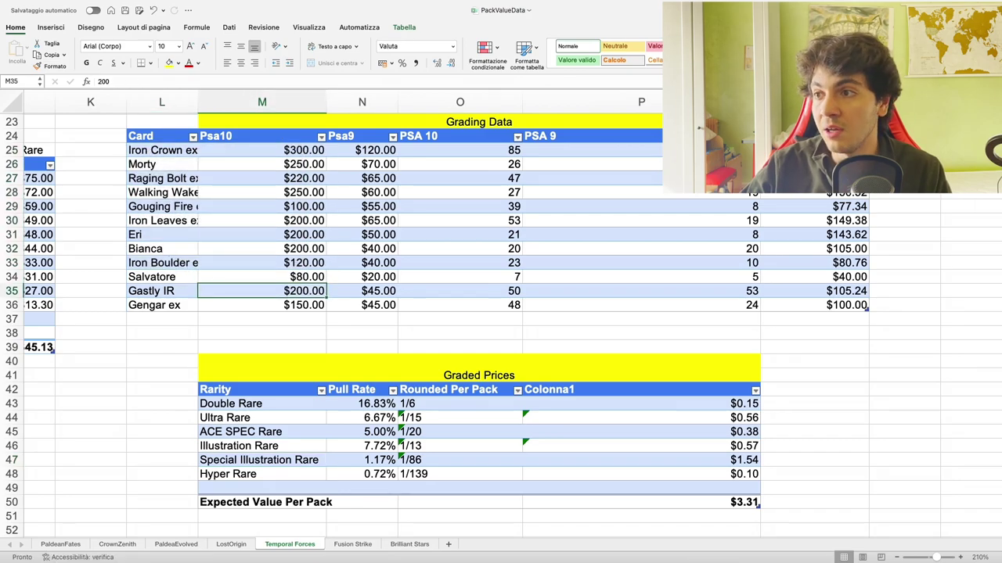
scroll(760, 261, down, 3)
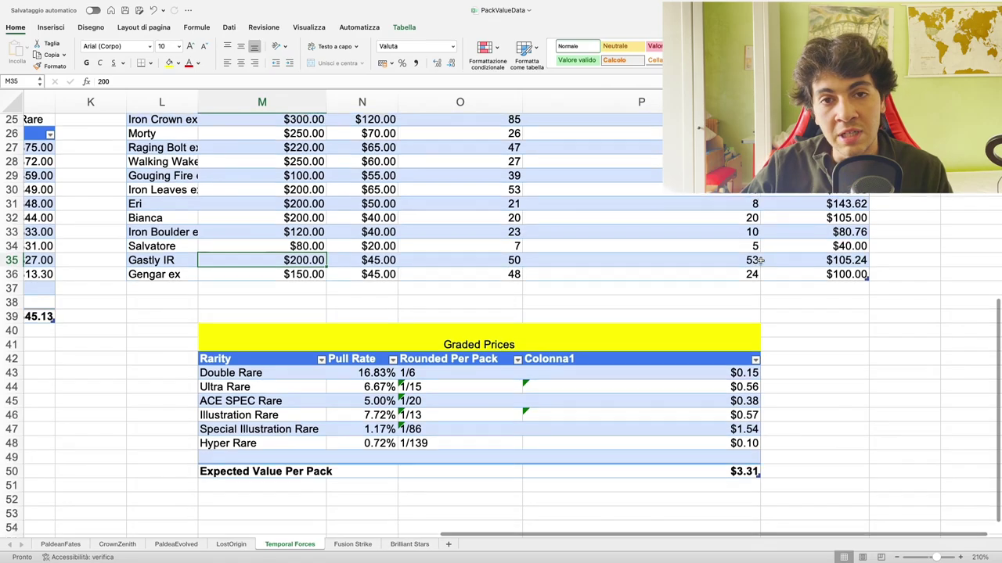
scroll(760, 261, down, 1)
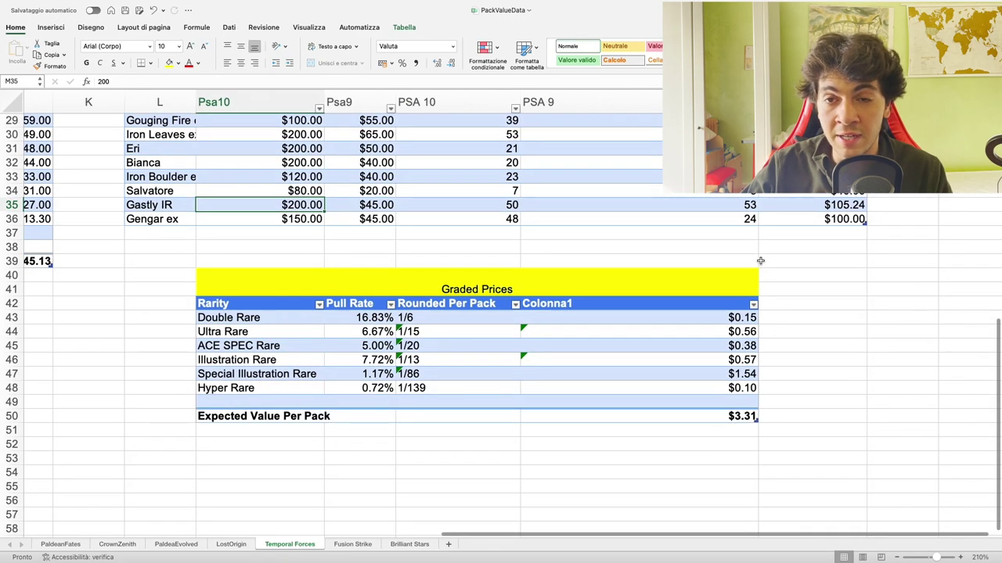
scroll(744, 262, up, 1)
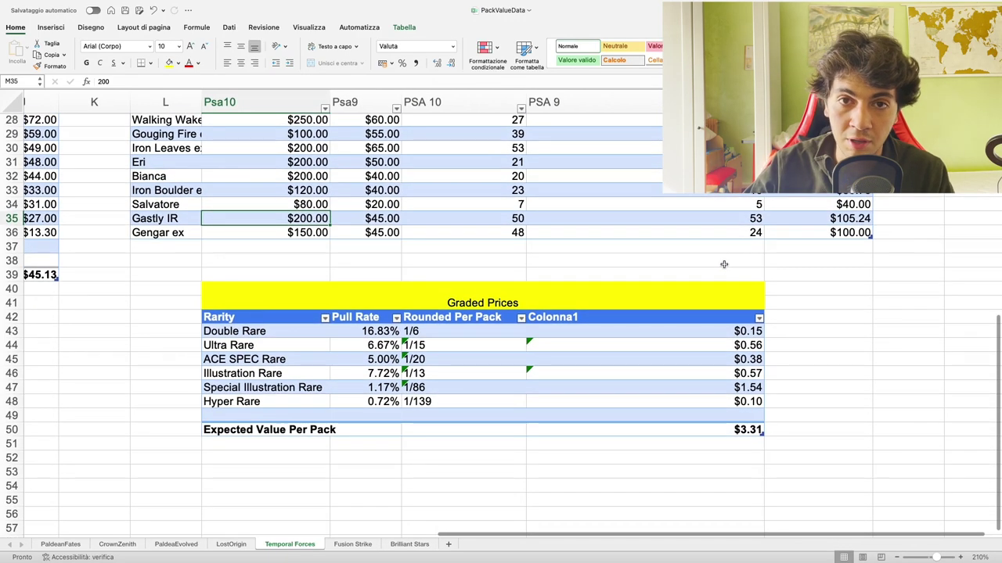
scroll(722, 265, down, 1)
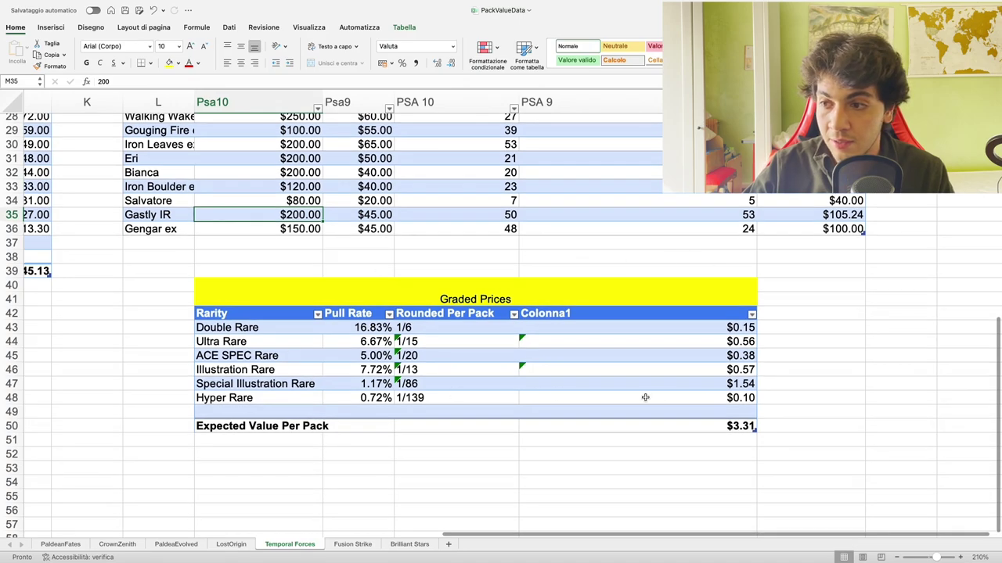
Examine the Special Illustration Rare expected value formula in Graded Prices, including its MEDIA(Q25:Q34) average and the pull rate it multiplies
click(718, 381)
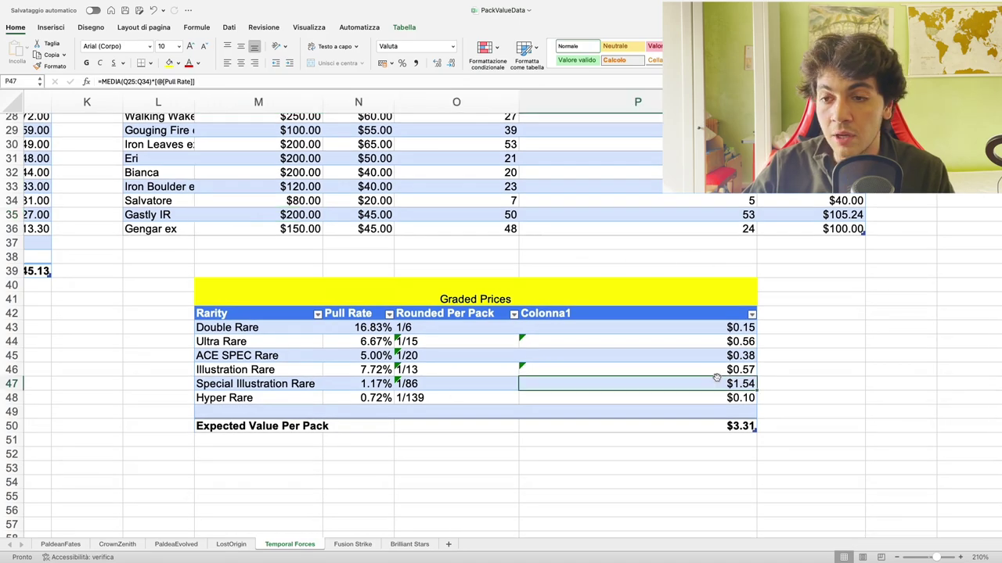
click(376, 384)
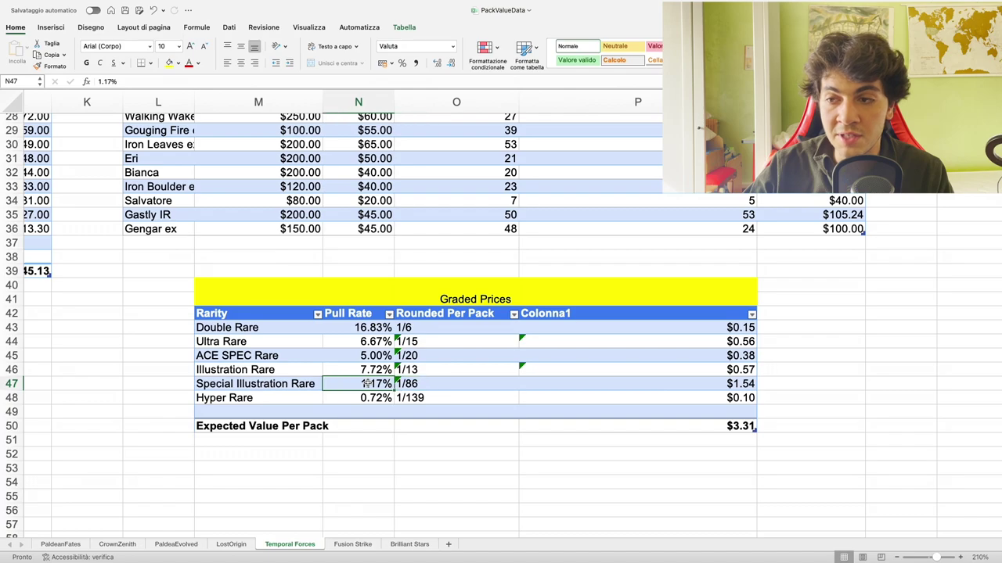
click(670, 383)
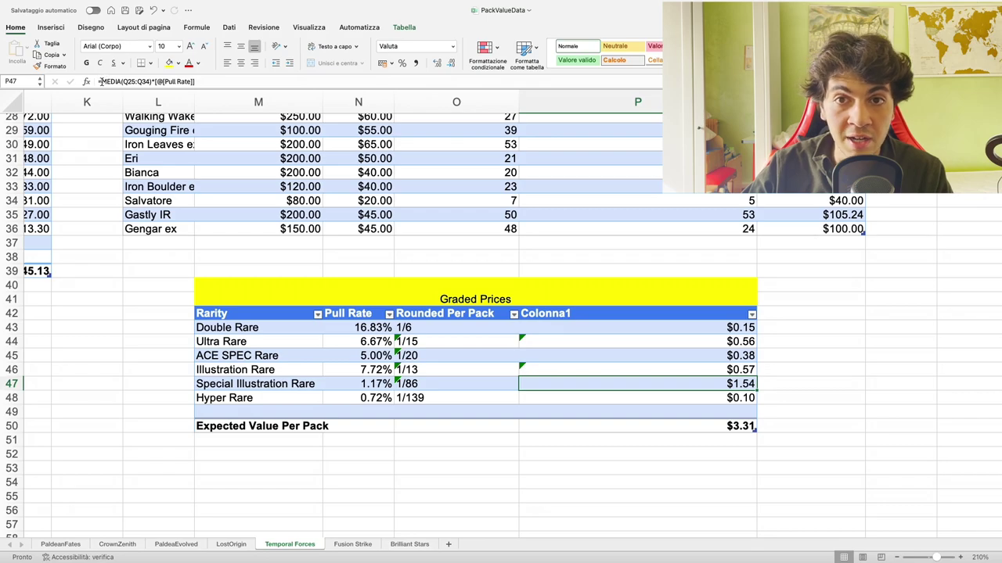
drag(101, 81, 152, 82)
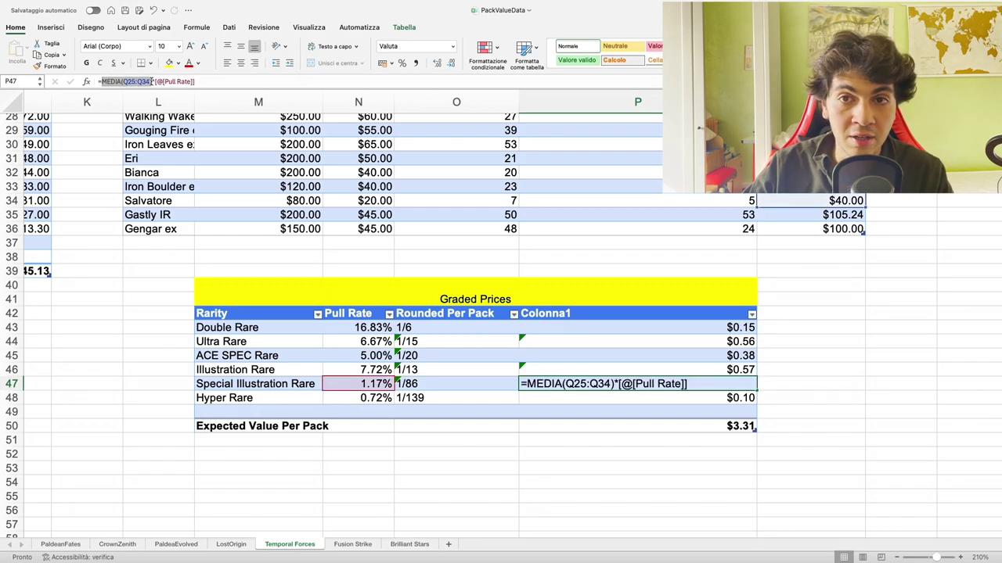
click(87, 82)
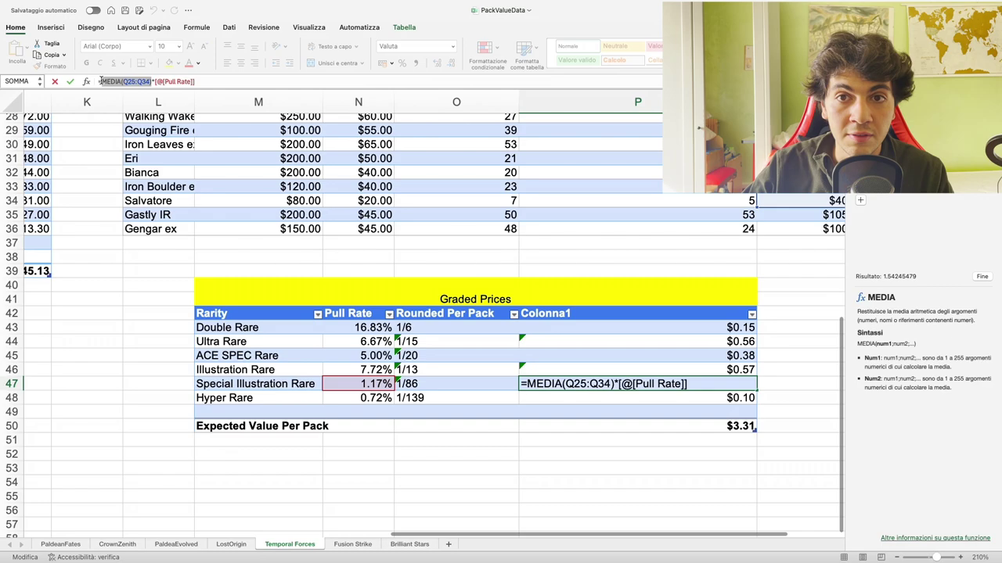
double_click(121, 82)
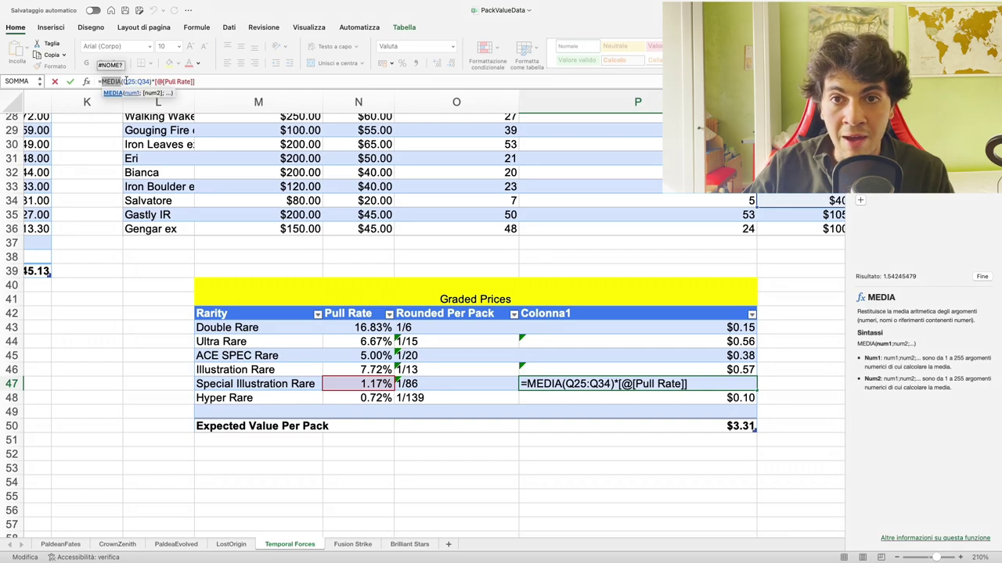
key(Return)
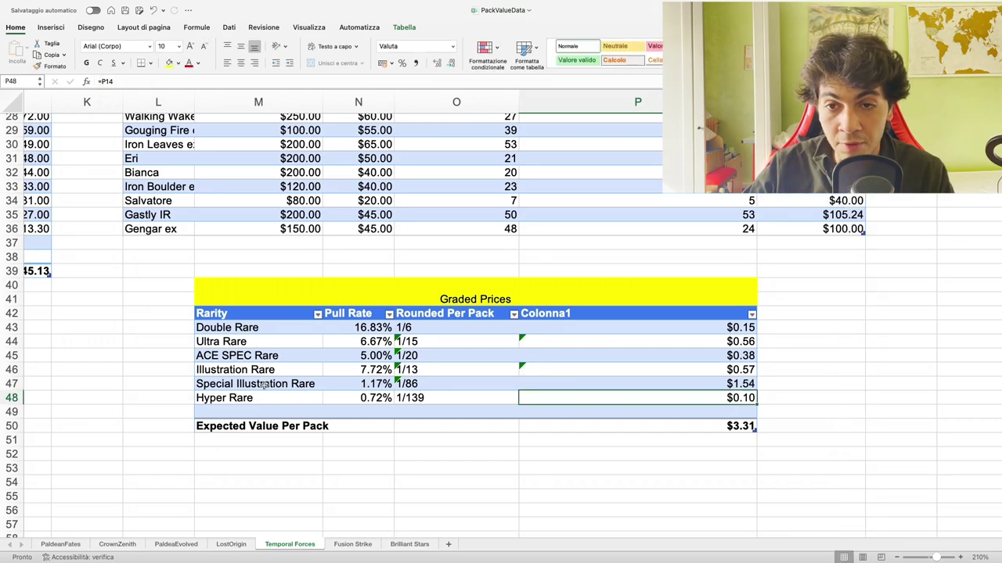
Identify the Gastly IR and Gengar ex rows in the Grading Data table
scroll(140, 235, up, 3)
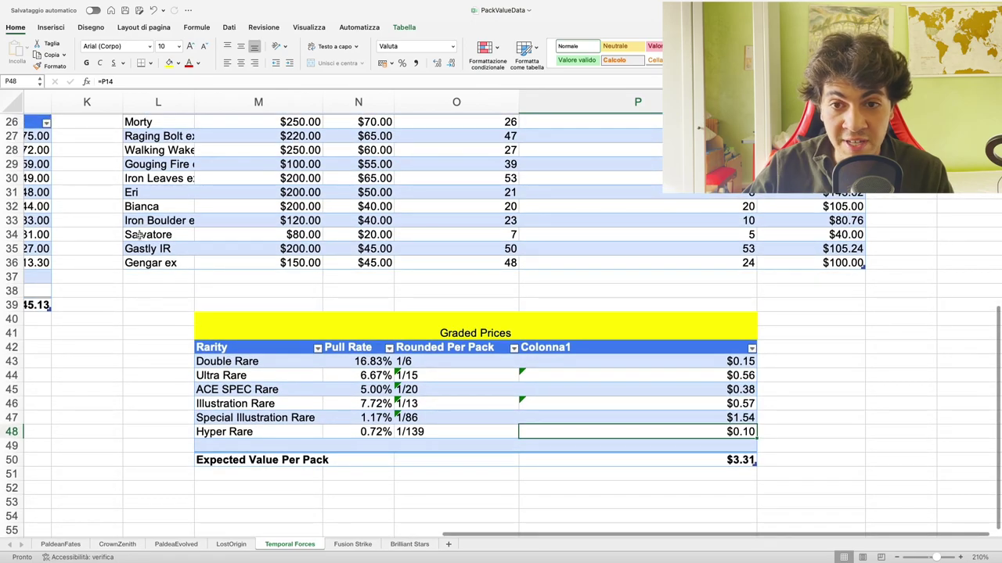
click(138, 255)
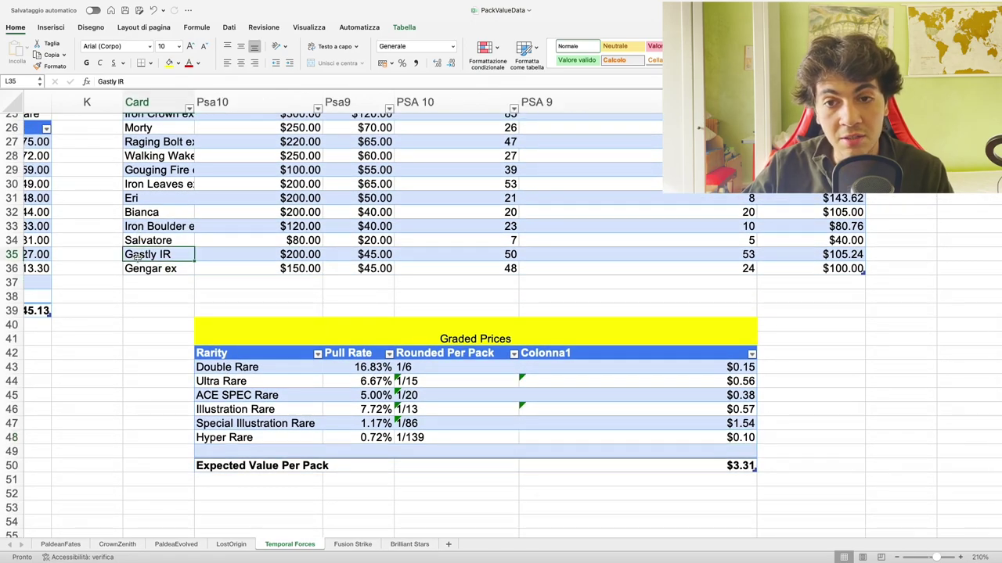
click(147, 270)
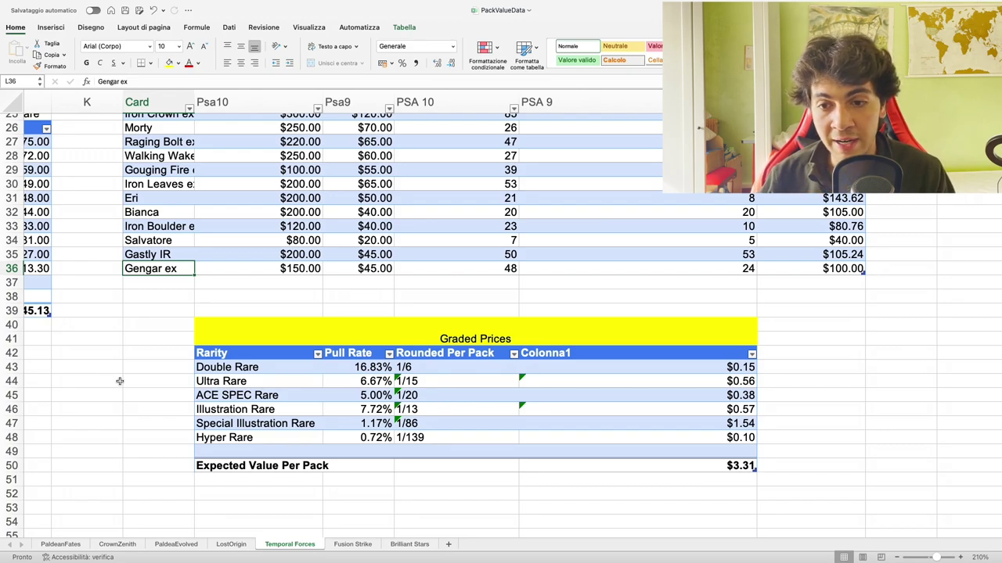
Check the Expected Value Per Pack total at the end of the Graded Prices table
click(706, 465)
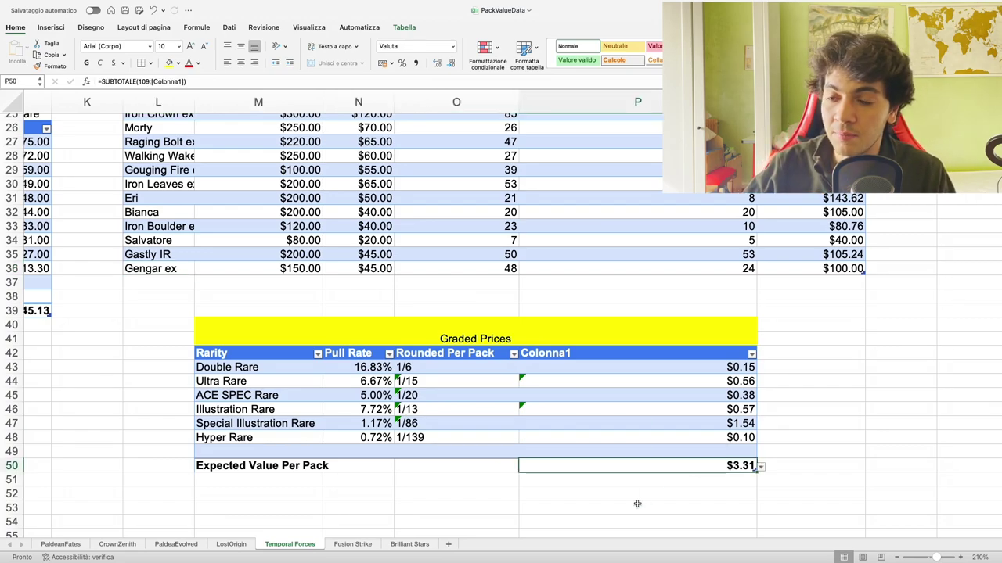
click(636, 504)
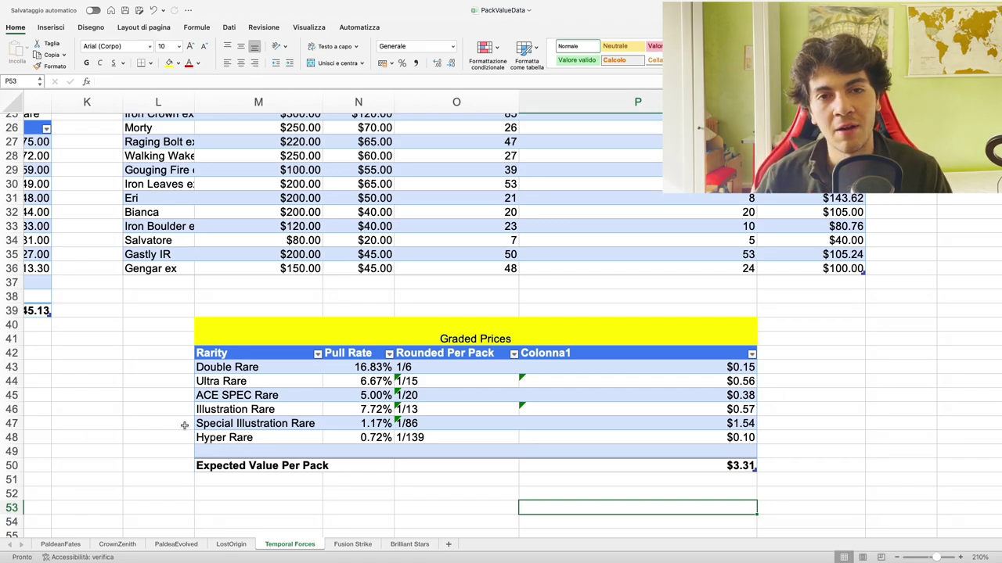
click(685, 468)
Review the Psa10 and Psa9 prices from Iron Crown ex to Gengar ex in the Grading Data table
scroll(565, 462, up, 4)
drag(235, 171, 376, 327)
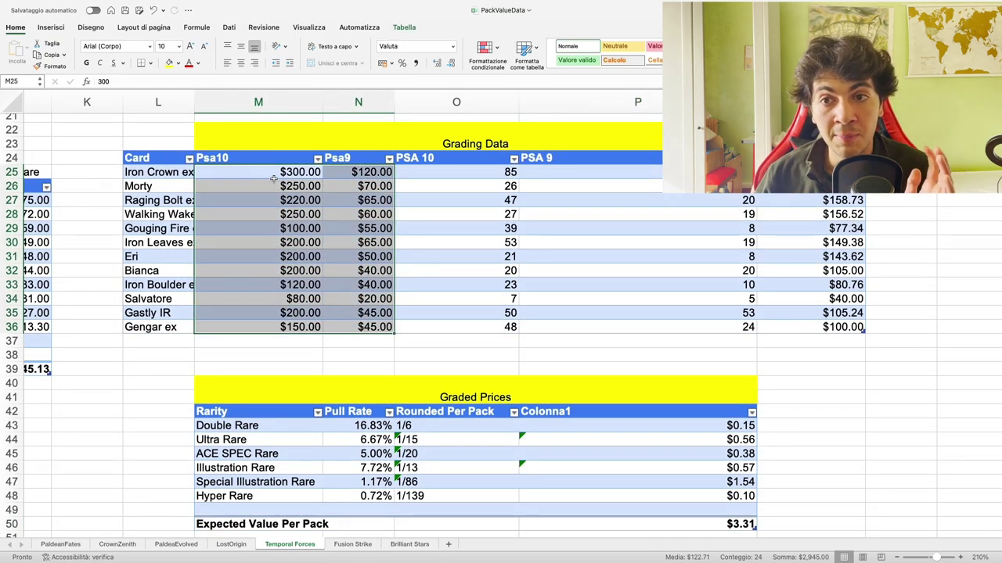
drag(274, 177, 333, 329)
click(334, 330)
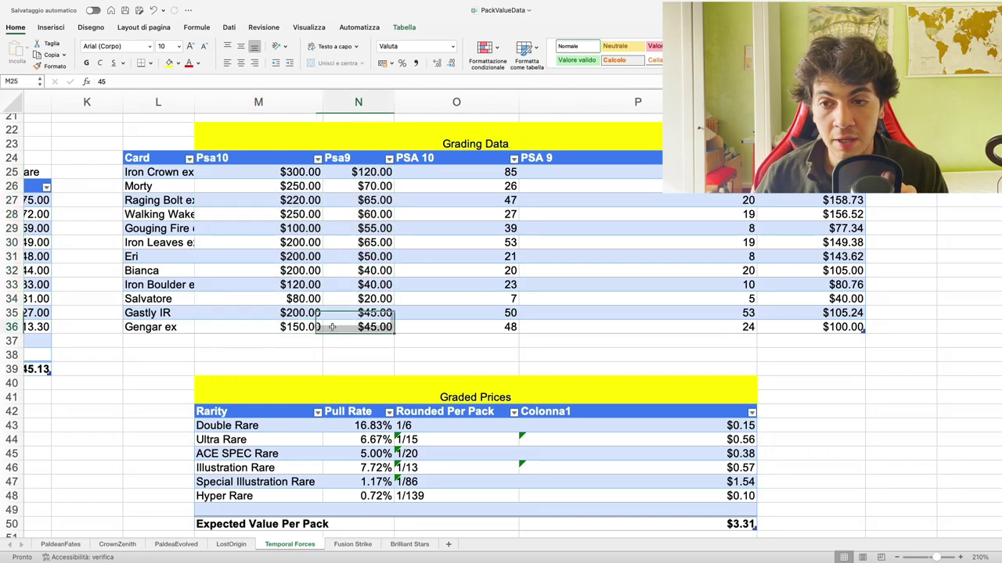
scroll(329, 321, down, 4)
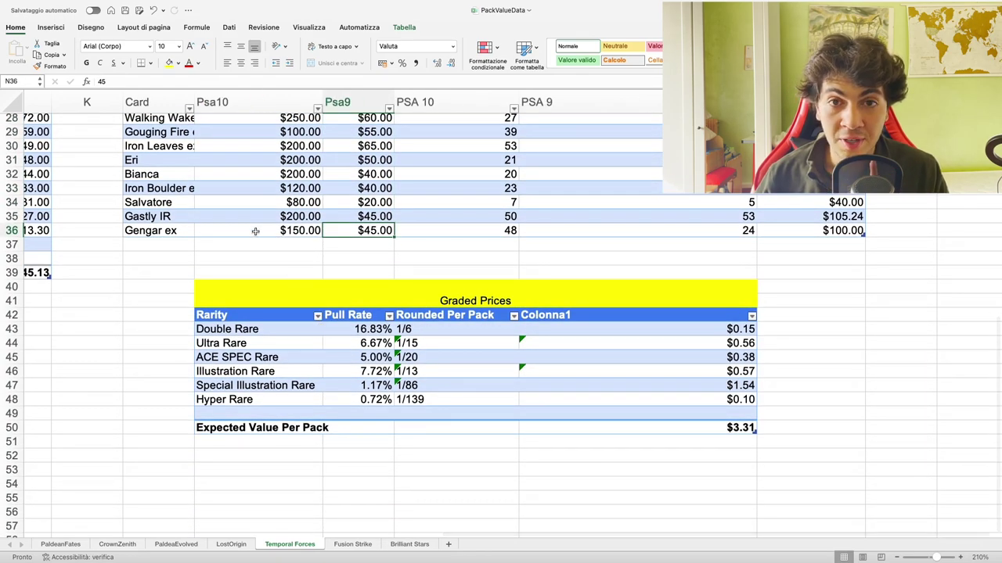
scroll(232, 252, up, 2)
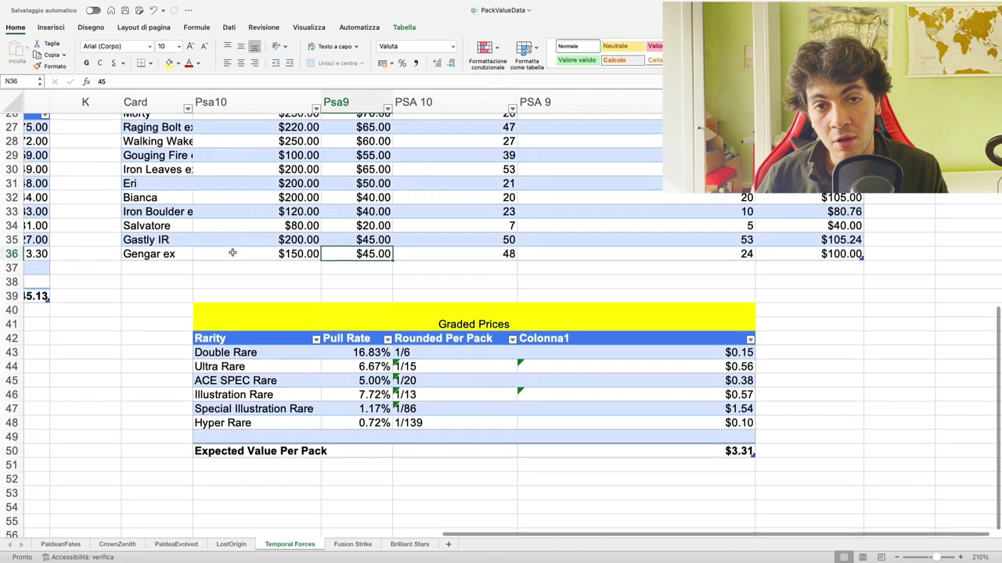
scroll(183, 288, left, 1)
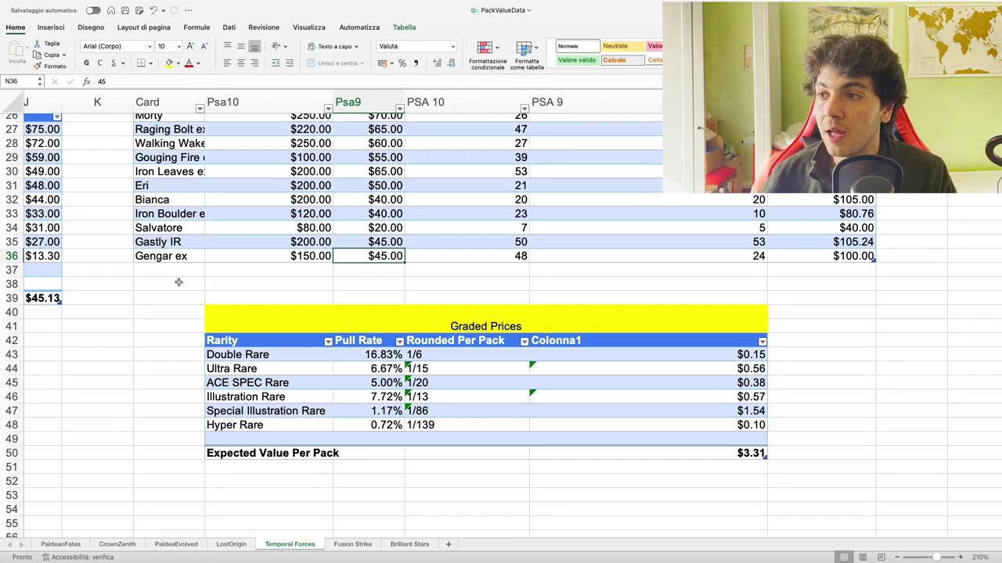
Examine the graded value formula in Q25:Q36 of the Grading Data table, singling out the 15 it subtracts
scroll(802, 204, up, 3)
drag(802, 195, 809, 344)
double_click(394, 82)
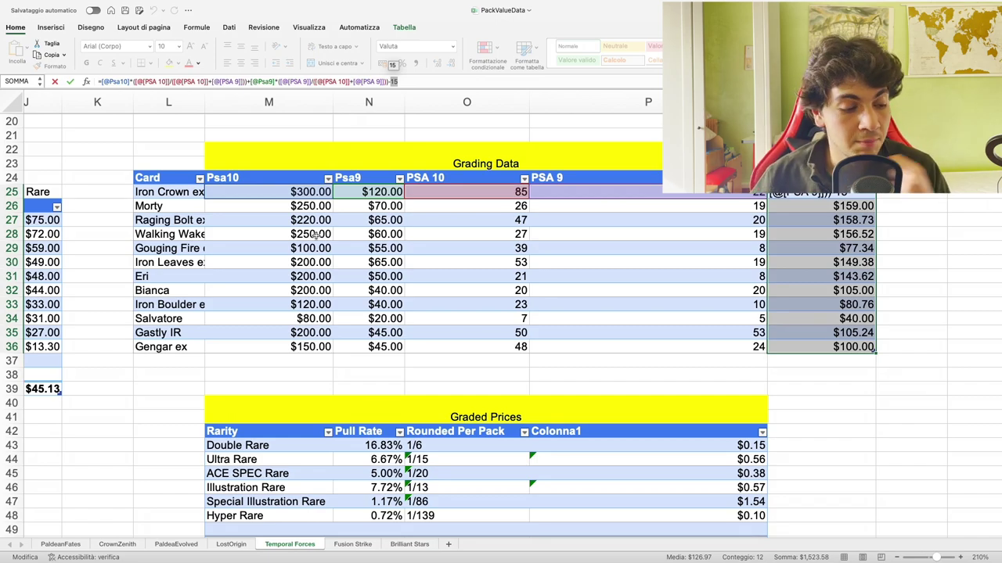
key(Return)
click(912, 234)
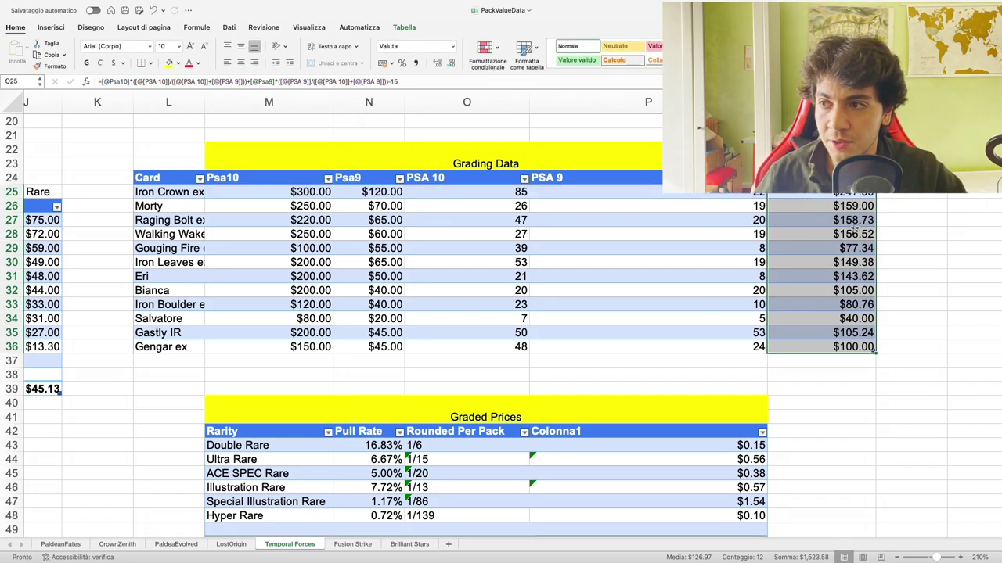
drag(782, 193, 785, 317)
Return to the Graded Prices table and examine the SUBTOTALE formula behind its Expected Value Per Pack
scroll(785, 318, down, 5)
click(731, 351)
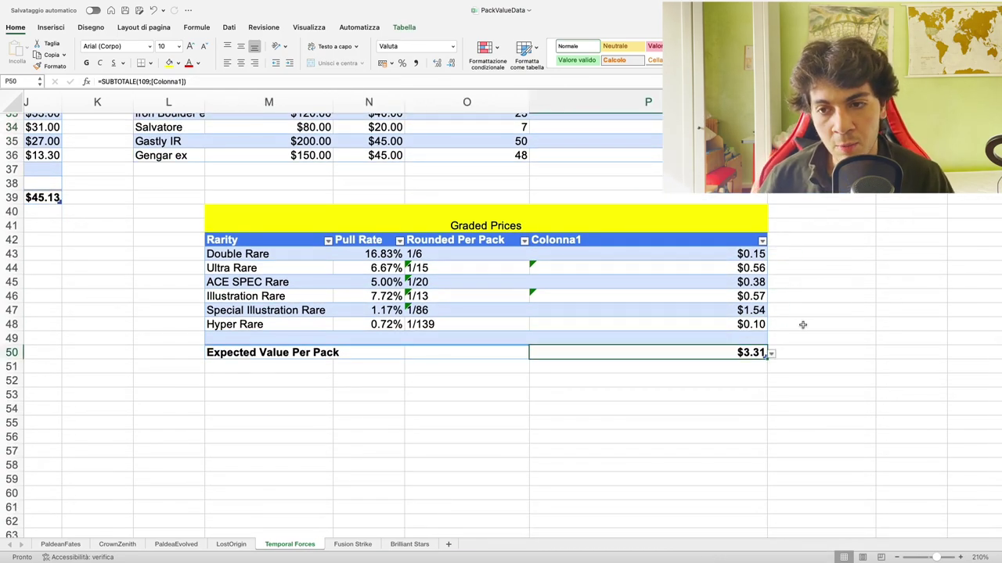
click(692, 393)
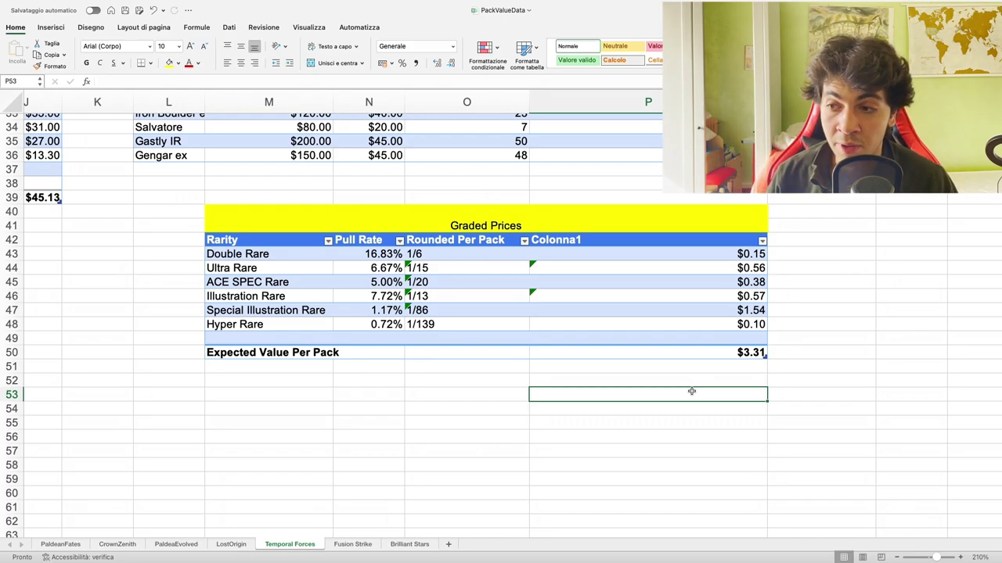
scroll(693, 391, right, 1)
click(681, 353)
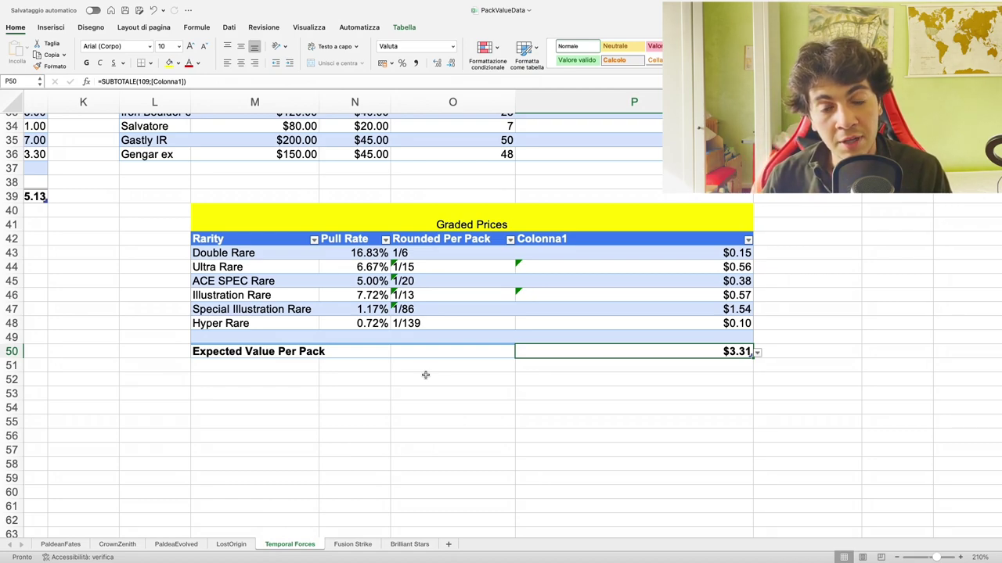
click(790, 335)
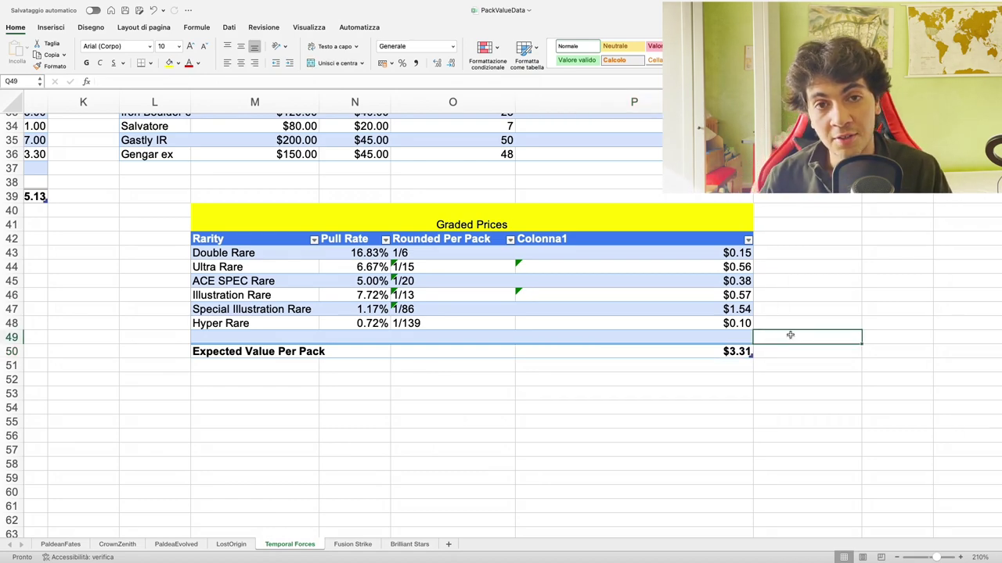